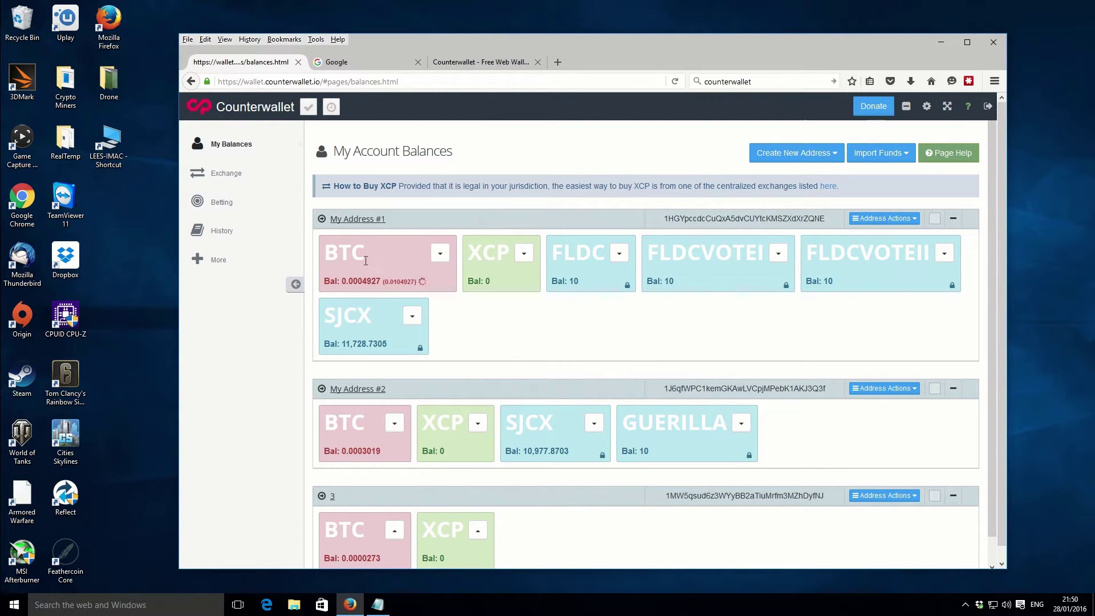
Highlight the BTC and SJCX asset names under My Address #1.
left_click_drag(325, 255, 365, 253)
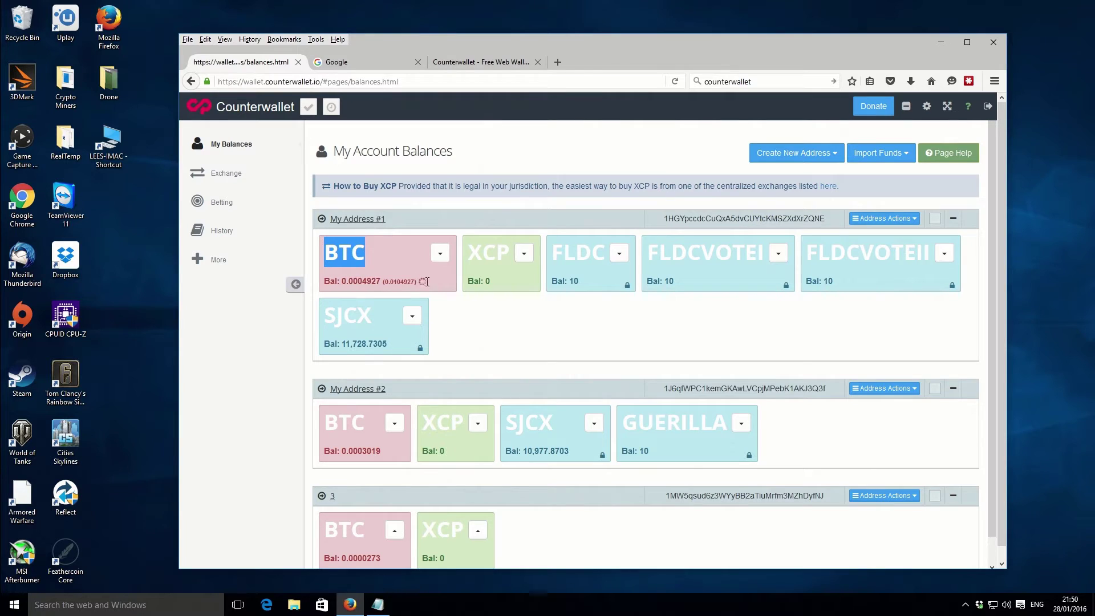
left_click(471, 320)
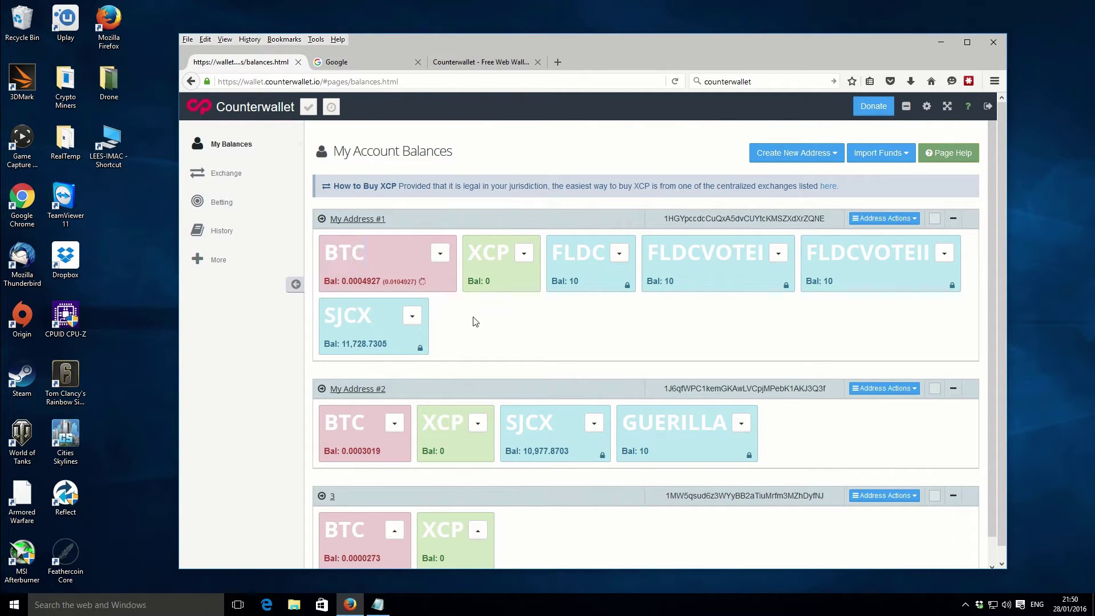
left_click_drag(323, 315, 369, 316)
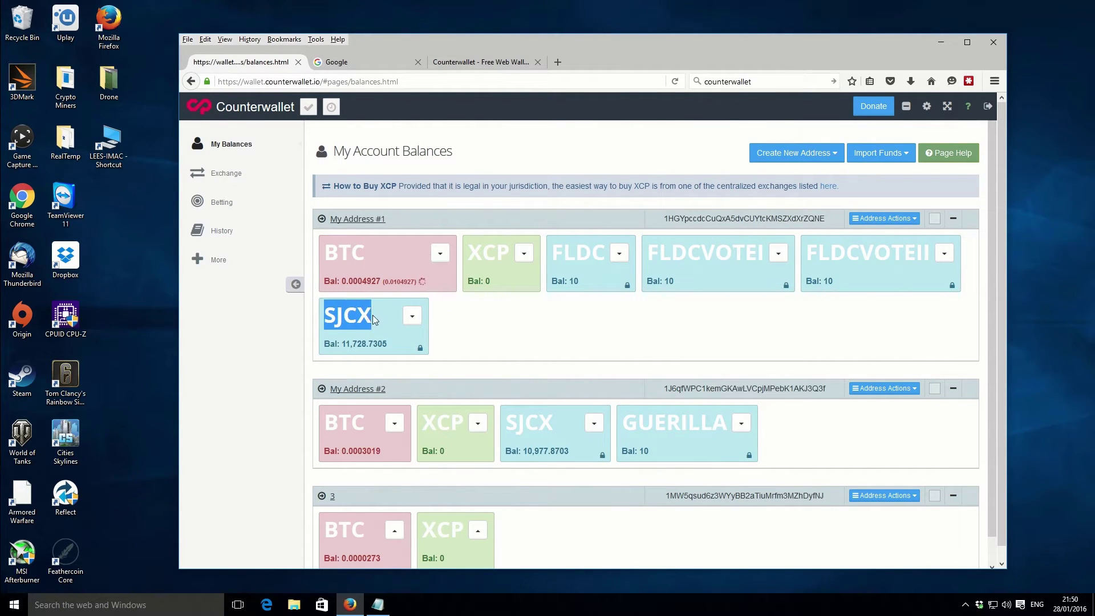
left_click(485, 333)
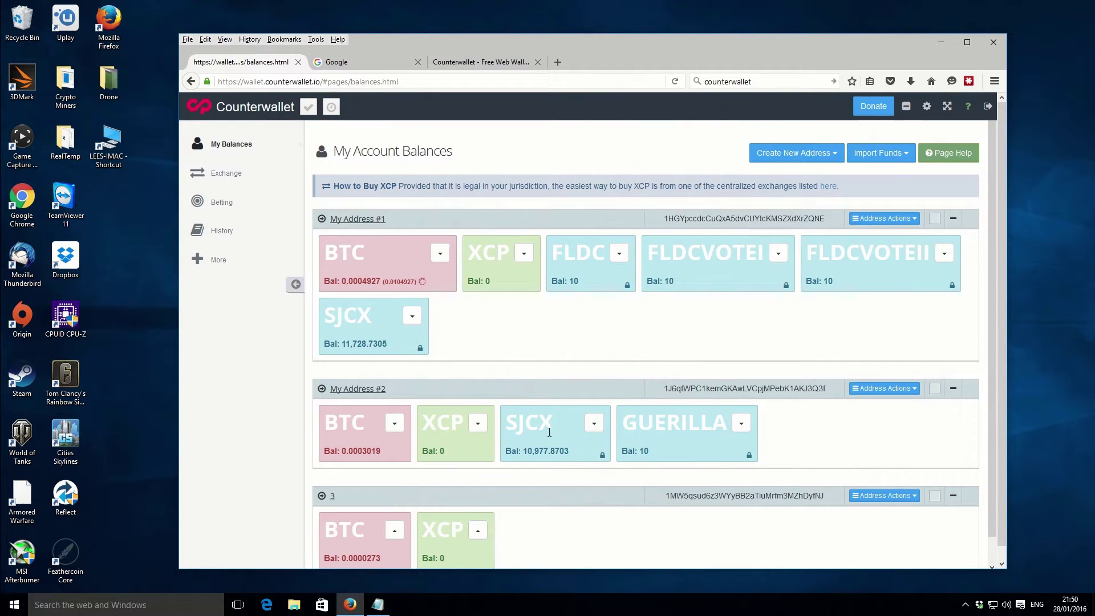
Scroll the balances page briefly, then switch to the Google search tab.
scroll(824, 427, "down", 1)
scroll(681, 478, "up", 1)
left_click(379, 63)
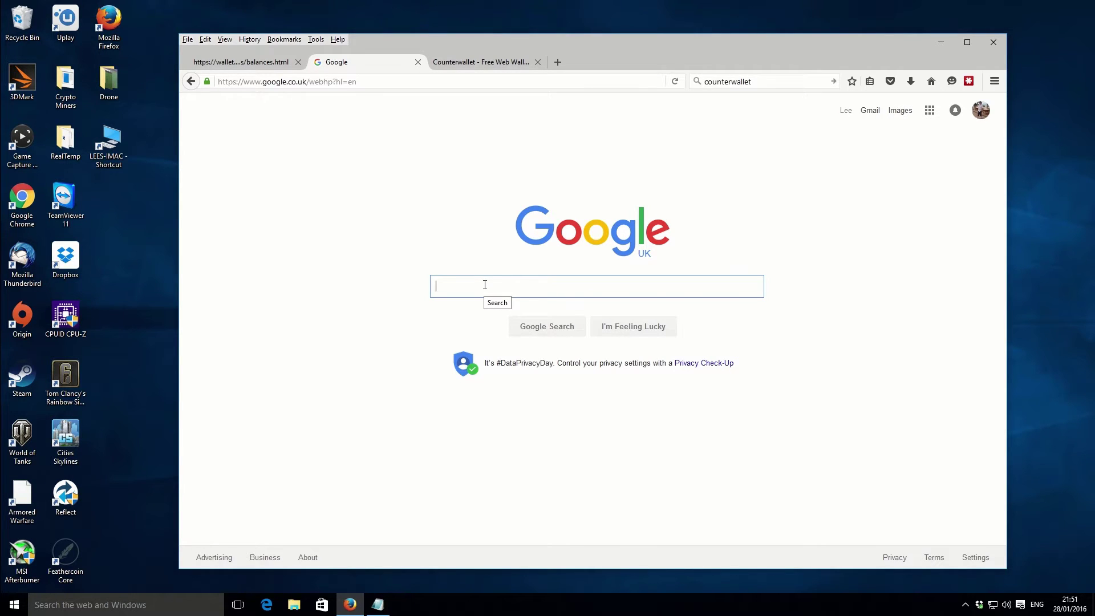
Search Google for 'counter wallet'.
type("counter wallet")
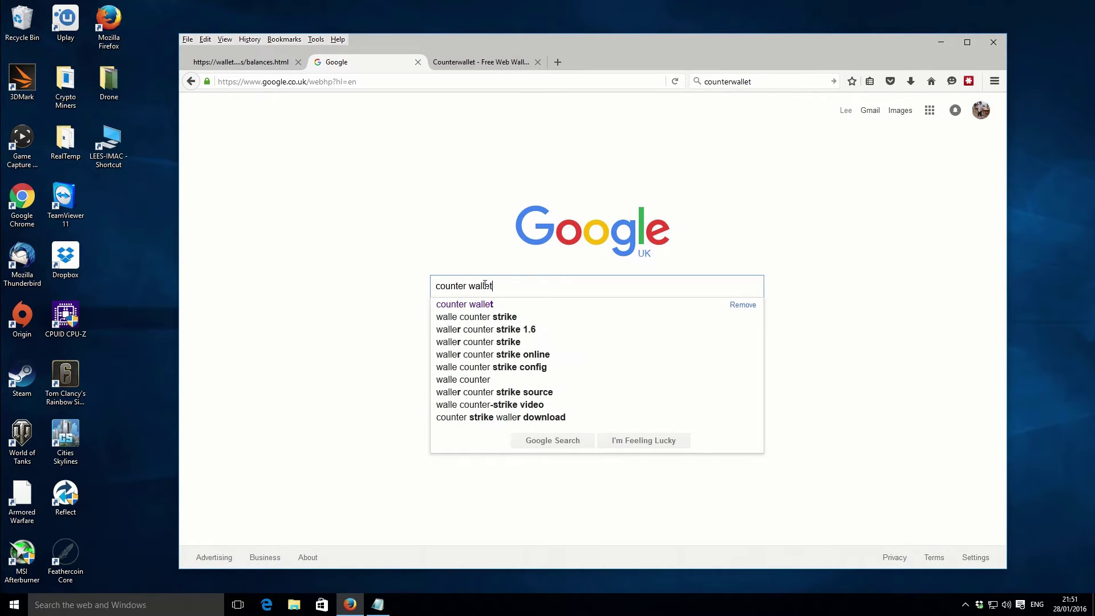
key("Return")
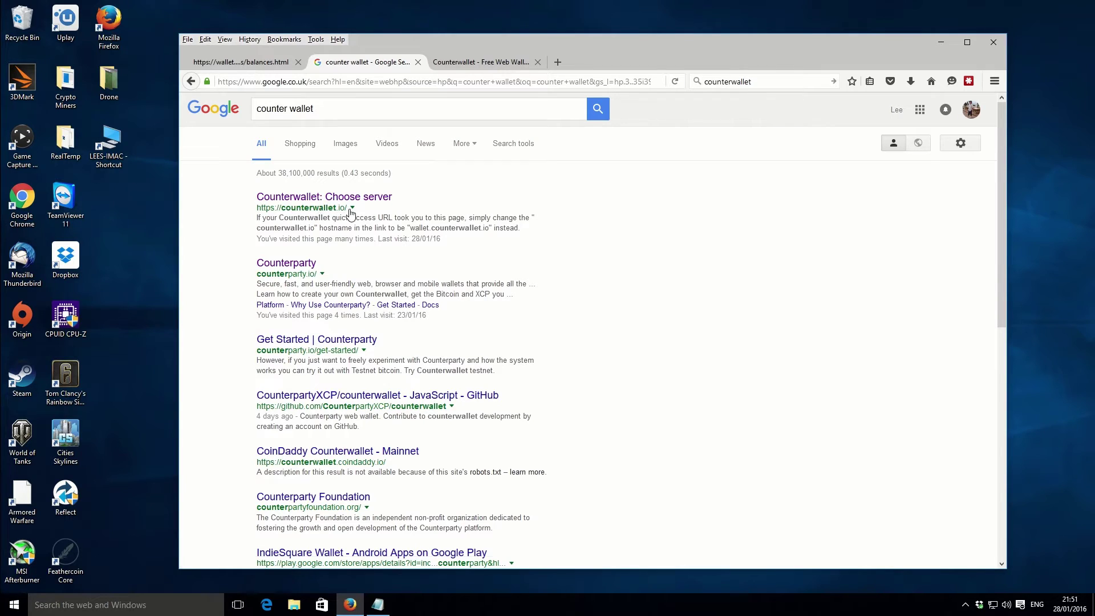
Open the 'Counterwallet: Choose server' result and pick the Official Counterparty server.
left_click(371, 199)
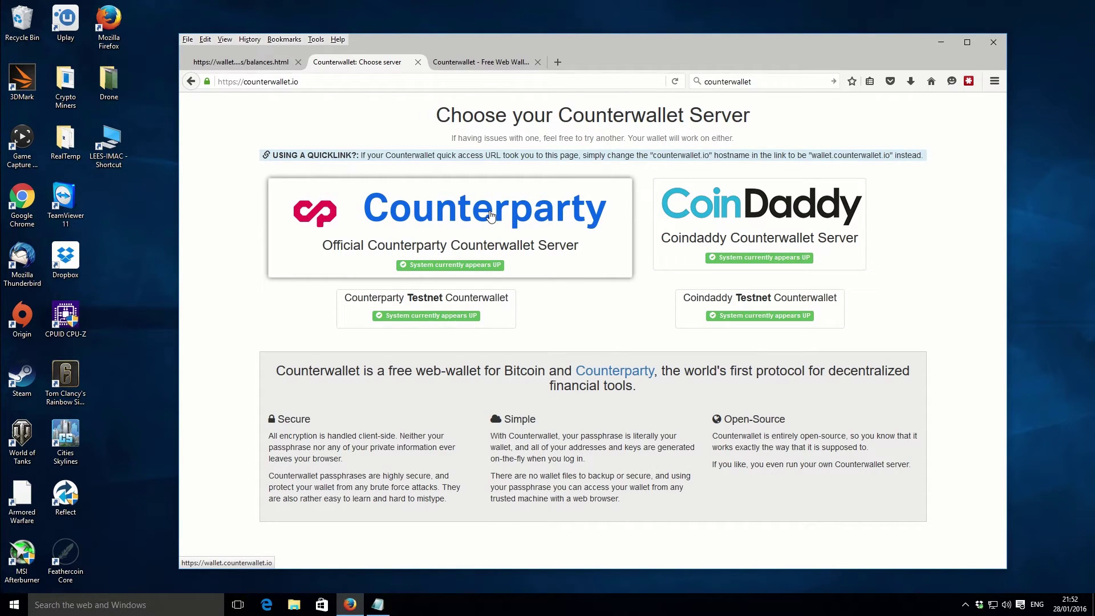
left_click(491, 216)
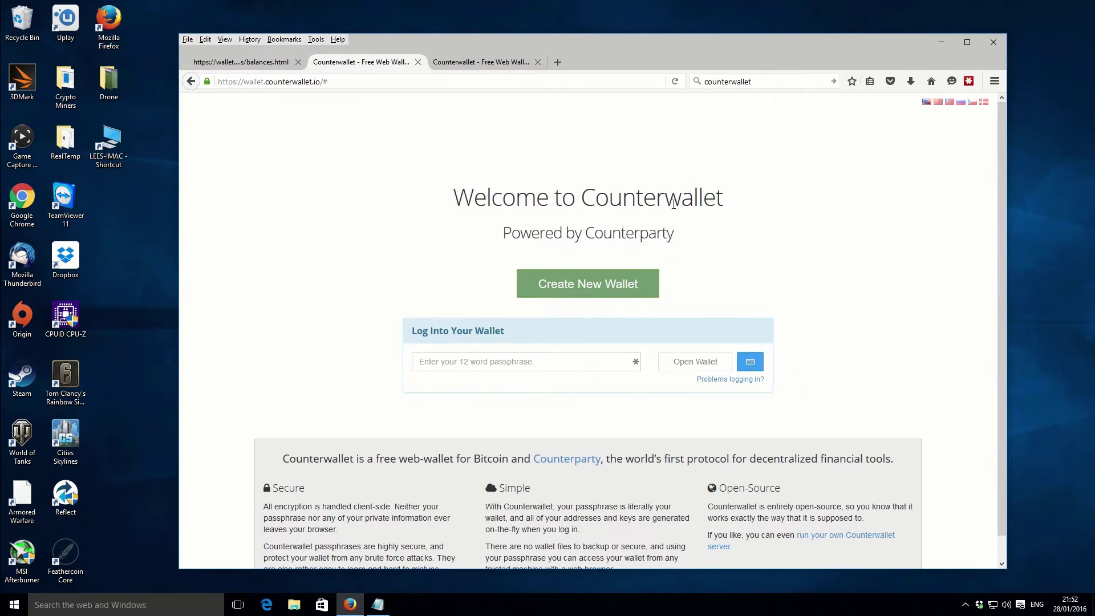
Start a new wallet and select its first generated passphrase.
left_click(595, 290)
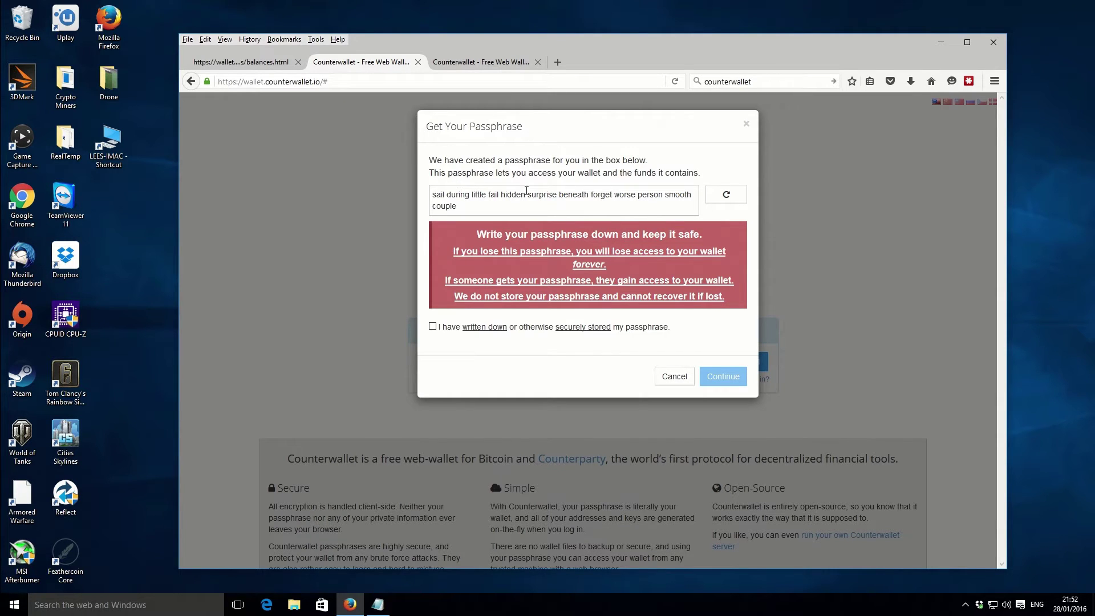
left_click_drag(432, 195, 466, 211)
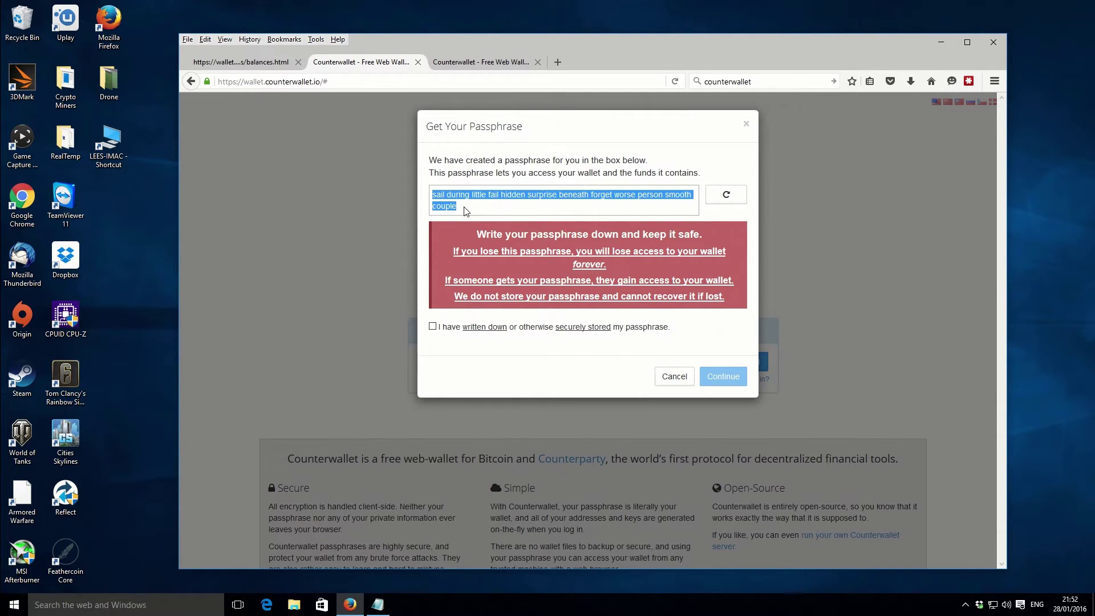
left_click(446, 197)
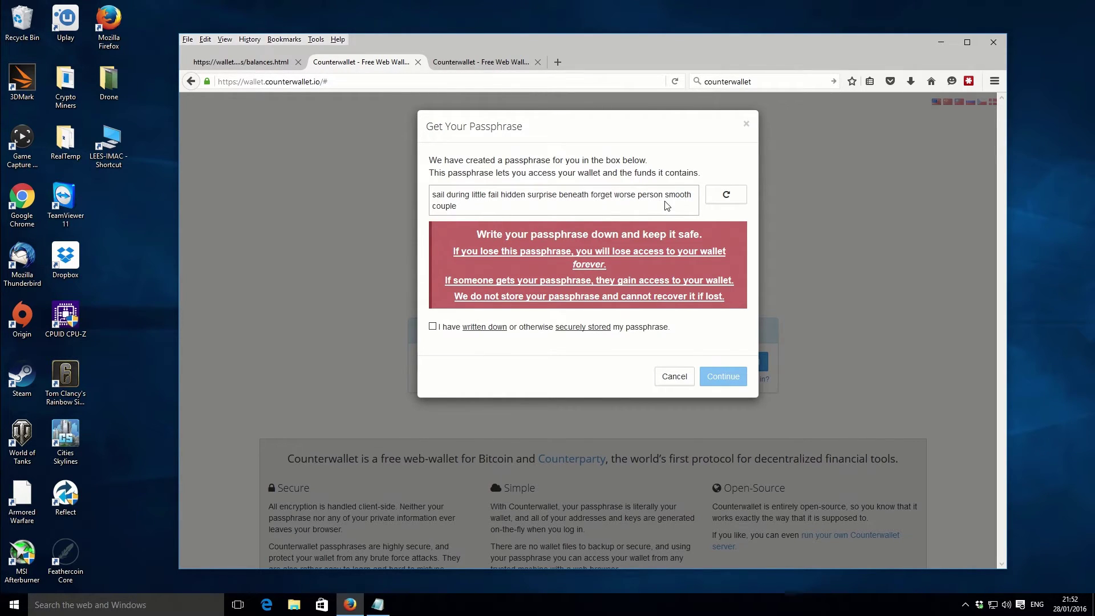
left_click_drag(433, 197, 477, 210)
left_click(477, 209)
Regenerate the random passphrase several times, then select the final twelve-word passphrase.
left_click(726, 195)
left_click(727, 196)
left_click(727, 197)
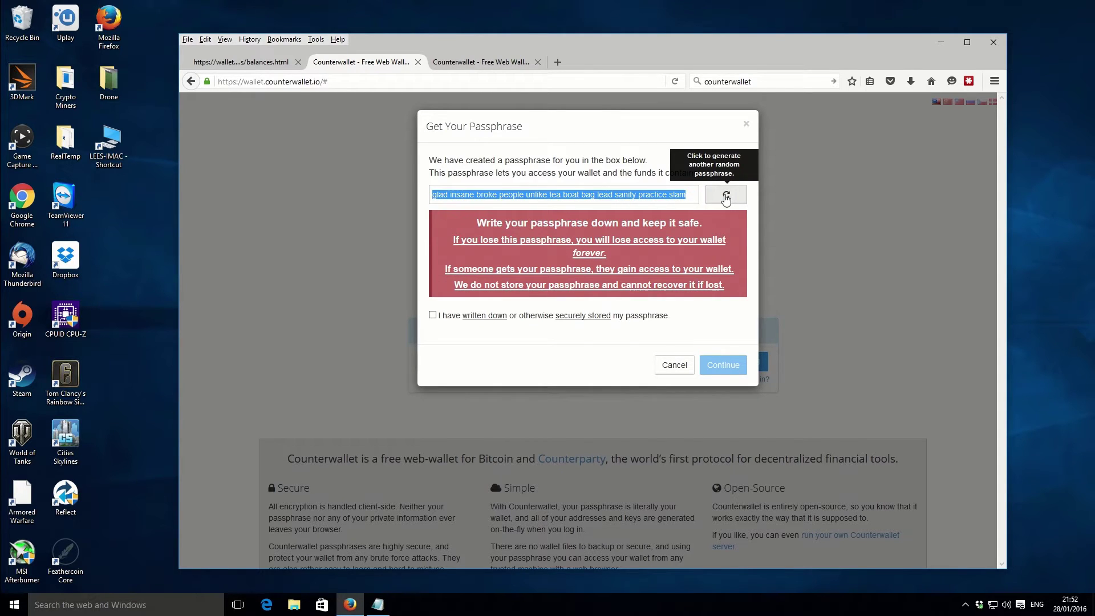
left_click(726, 196)
left_click(727, 197)
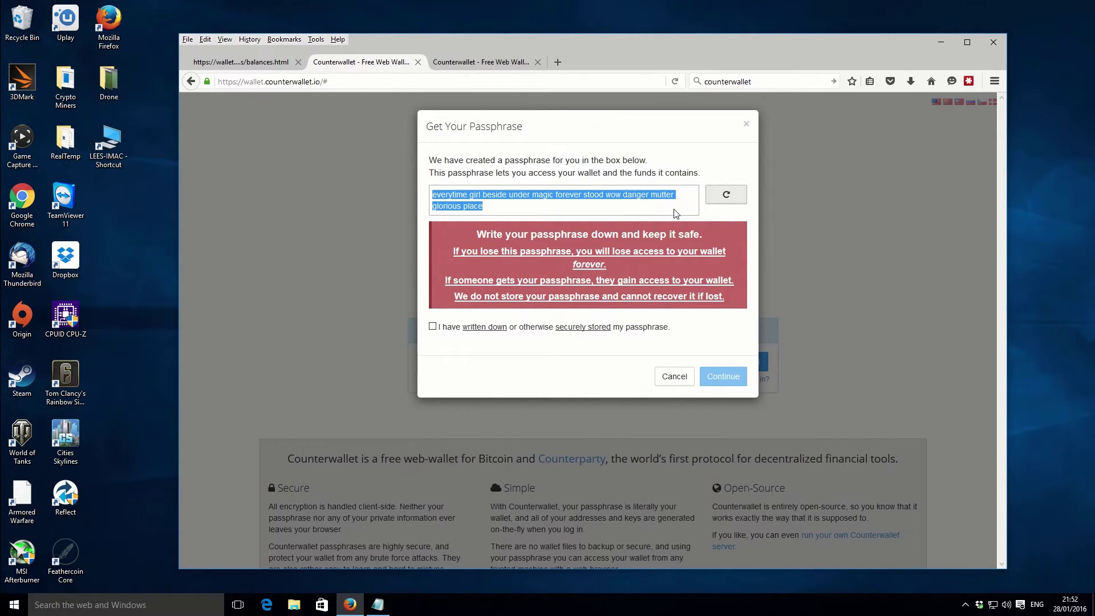
left_click(735, 197)
left_click(733, 198)
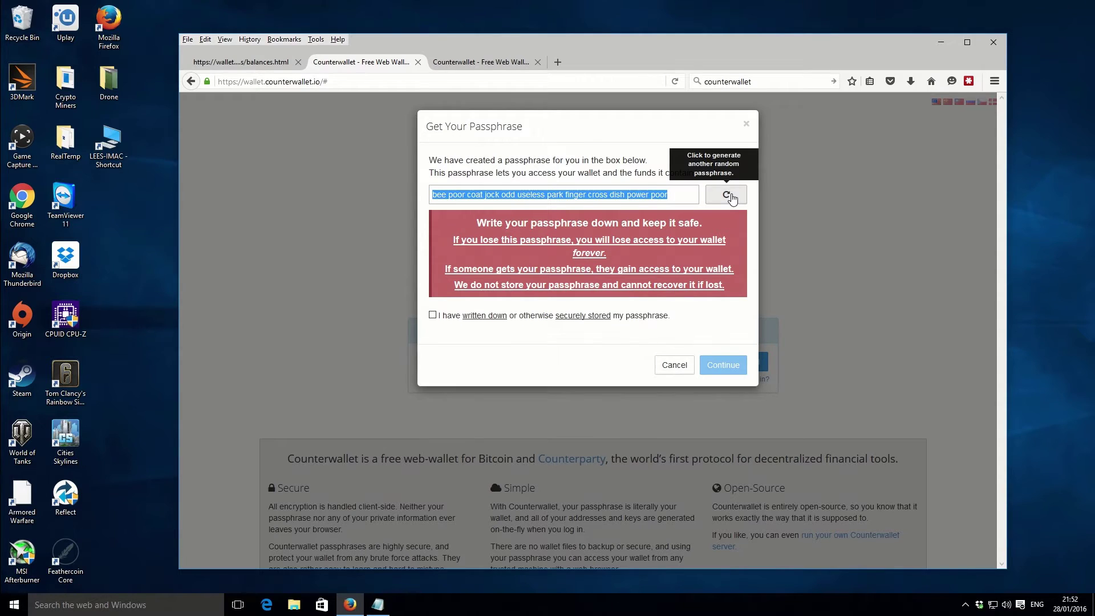
left_click(675, 207)
left_click(719, 200)
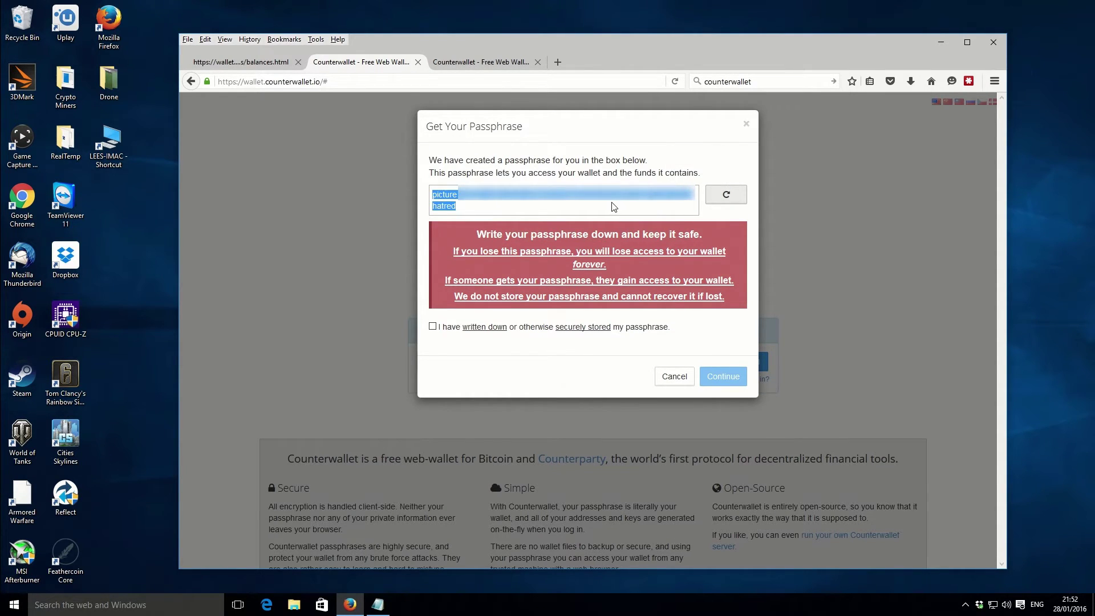
left_click(512, 199)
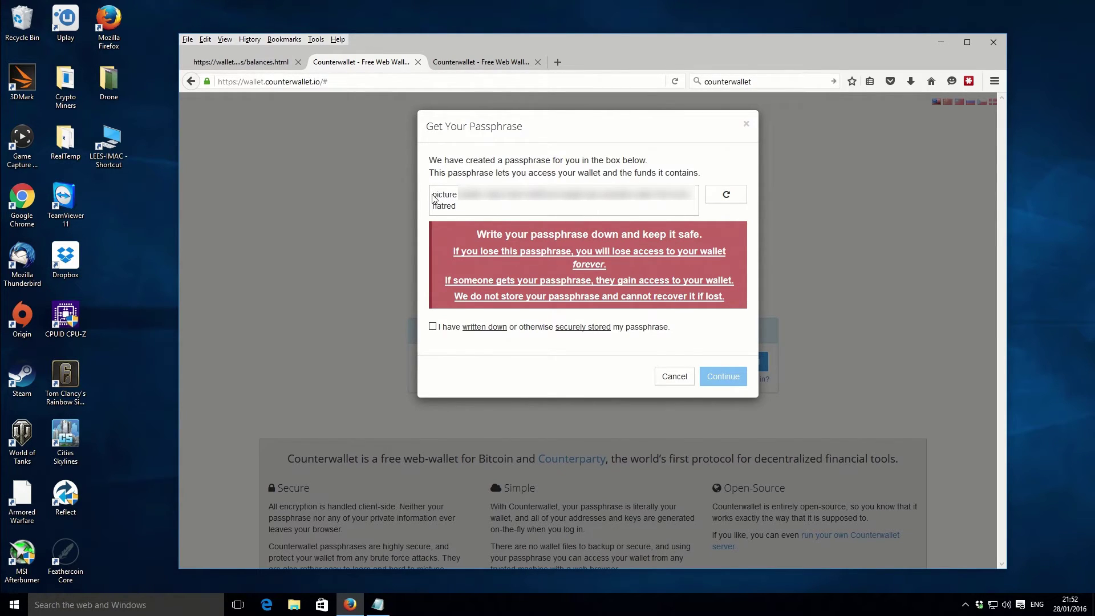
left_click_drag(433, 198, 461, 209)
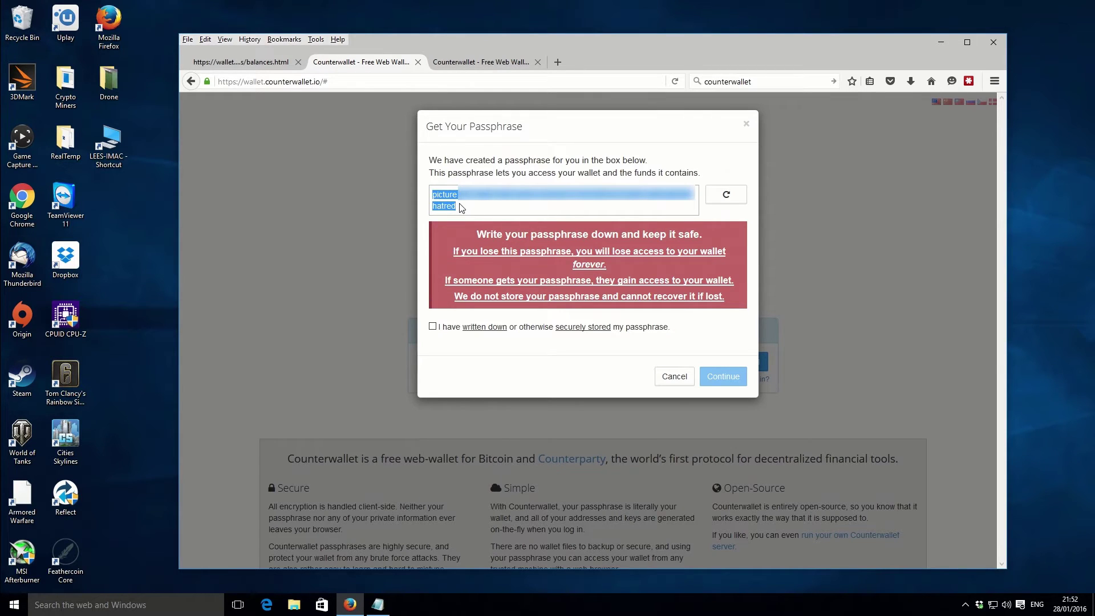
Copy the passphrase into an untitled Notepad note, then minimise Notepad.
right_click(465, 199)
left_click(502, 204)
left_click(382, 607)
right_click(472, 470)
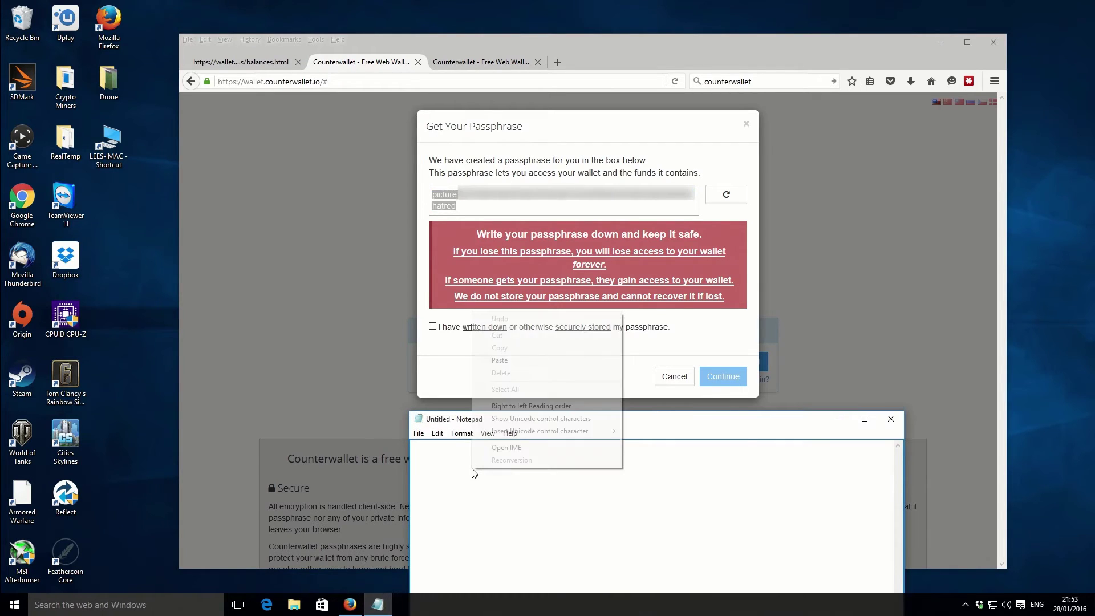
left_click(505, 360)
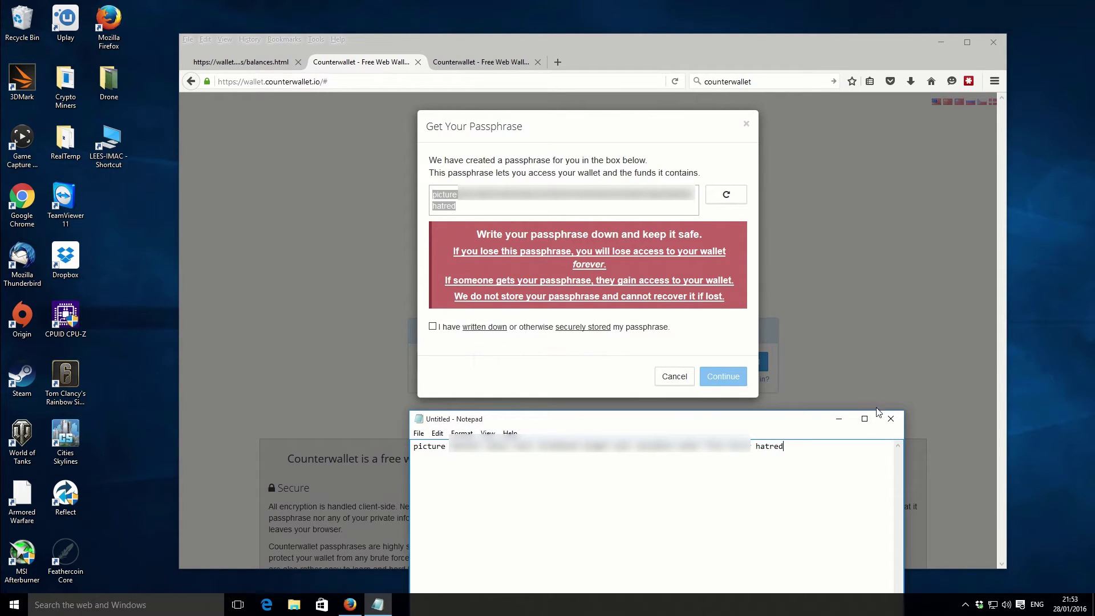
left_click(842, 420)
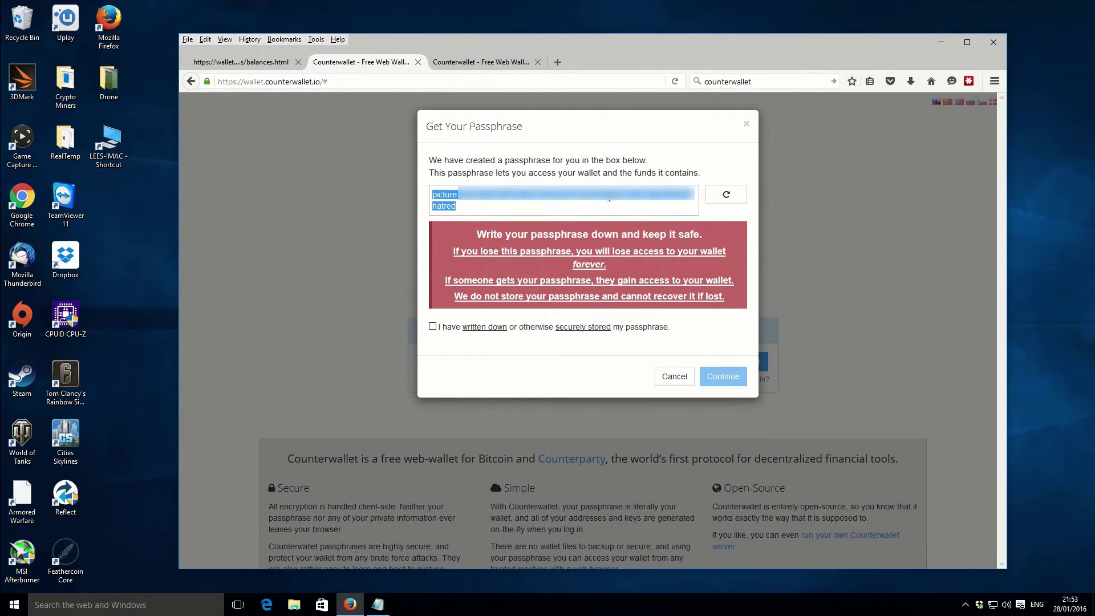
Tick 'I have written down or otherwise securely stored my passphrase'.
left_click(433, 327)
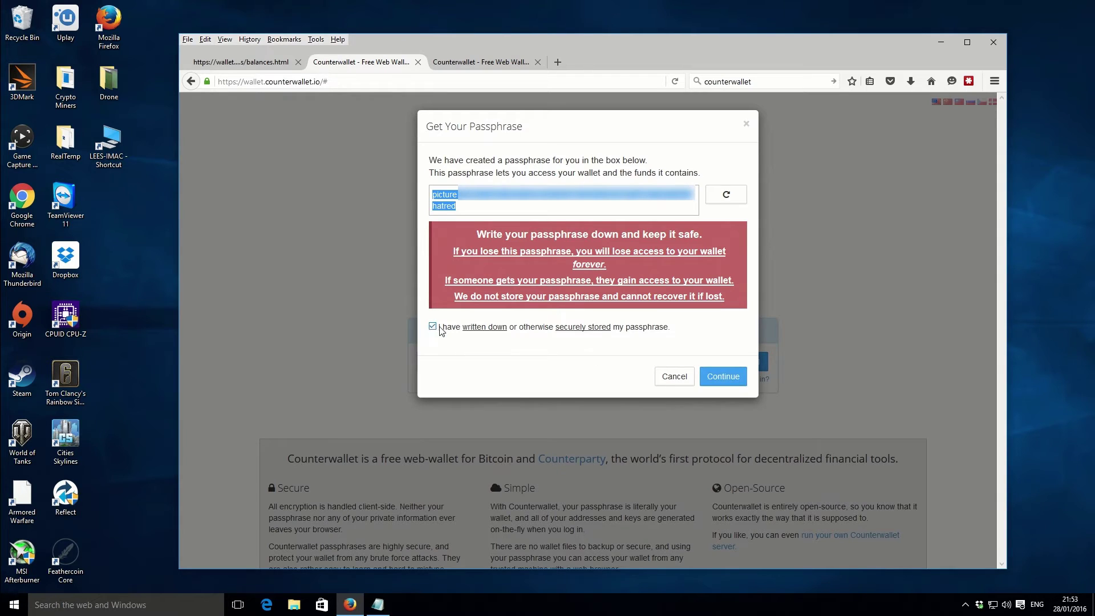
left_click(604, 208)
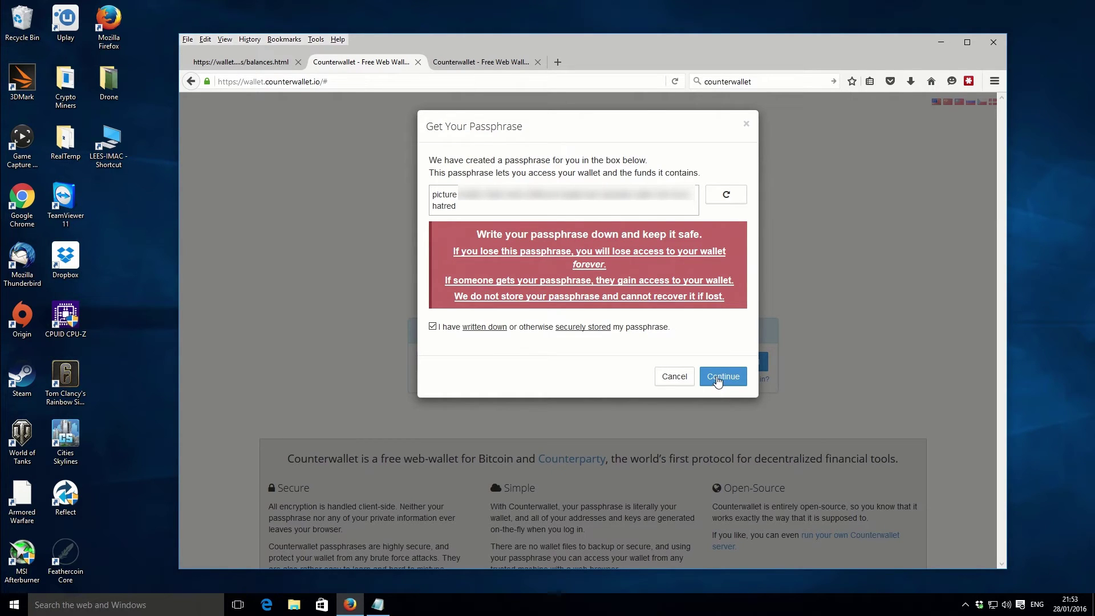
Continue, skip the Quick Access URL step, and dismiss the 'Your wallet is ready' message.
left_click(718, 378)
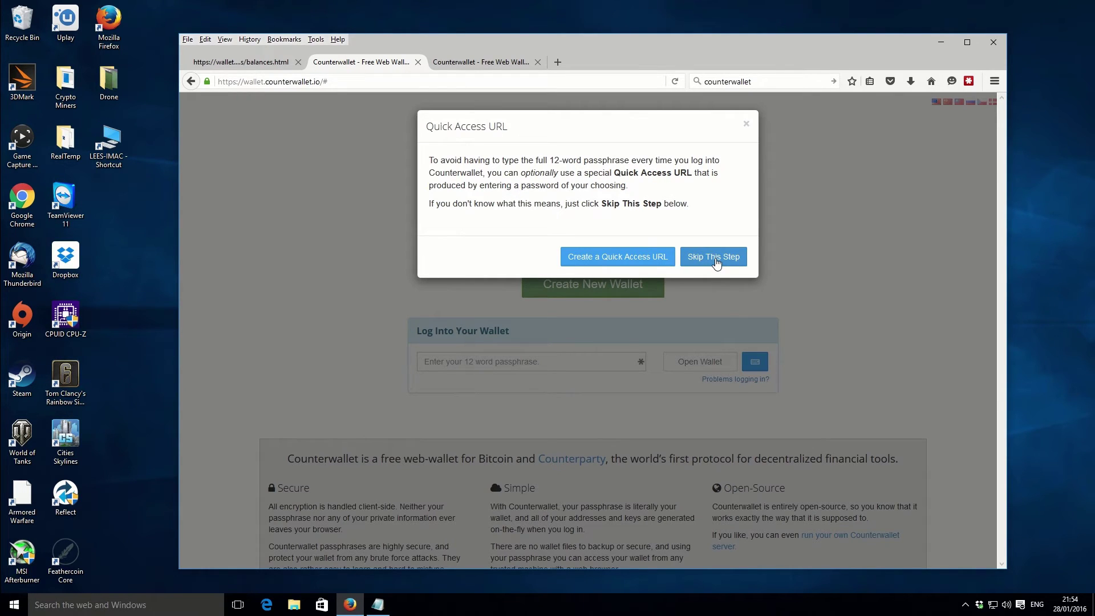
left_click(717, 258)
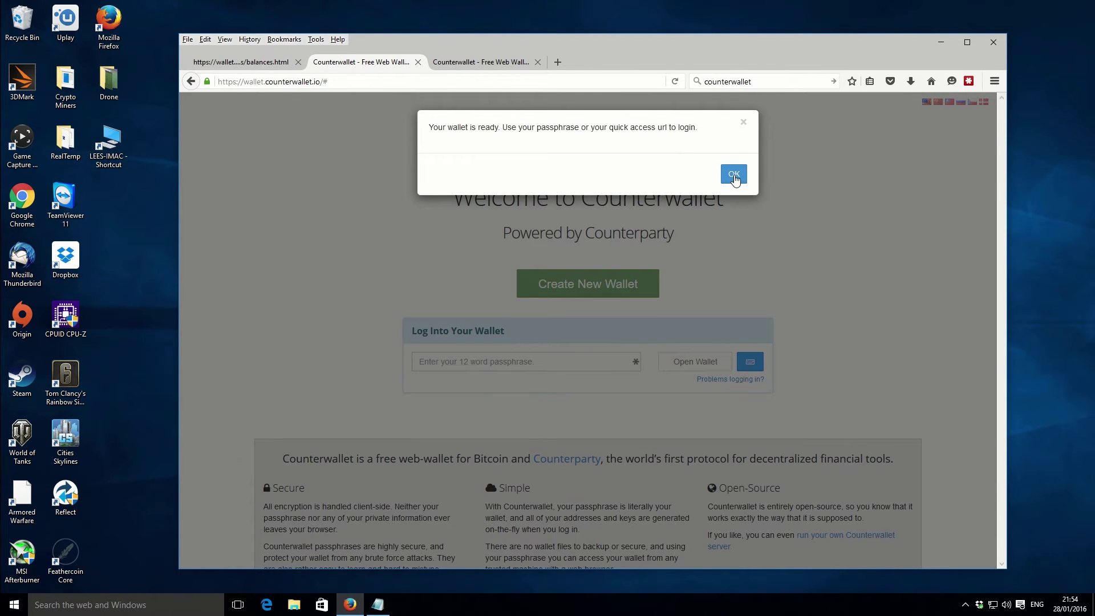
left_click(735, 173)
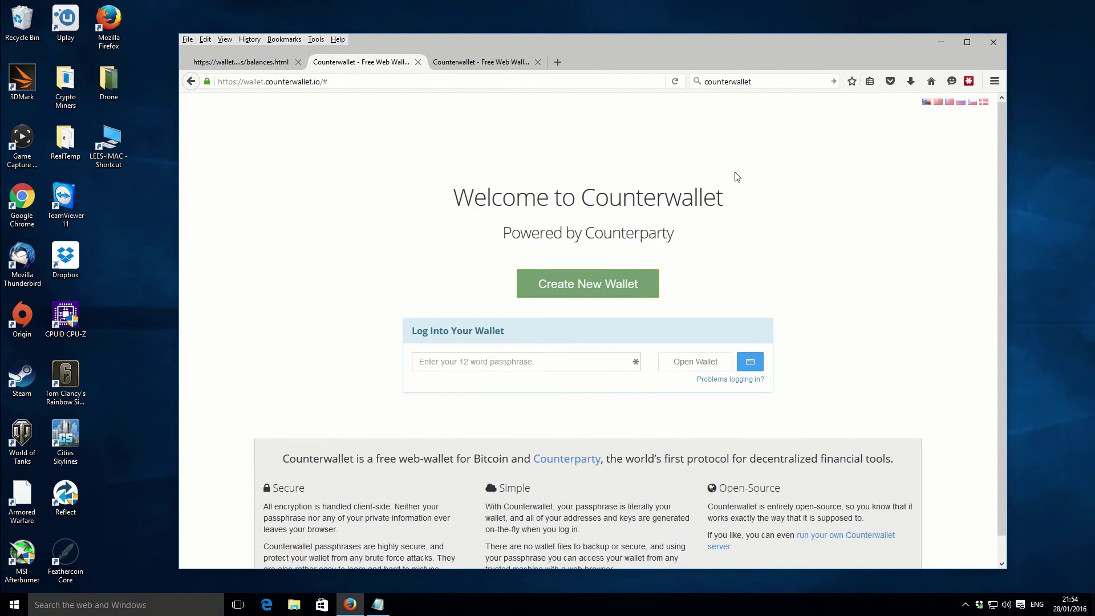
Paste the saved passphrase into the login field, open the wallet, and accept the license terms.
left_click(546, 363)
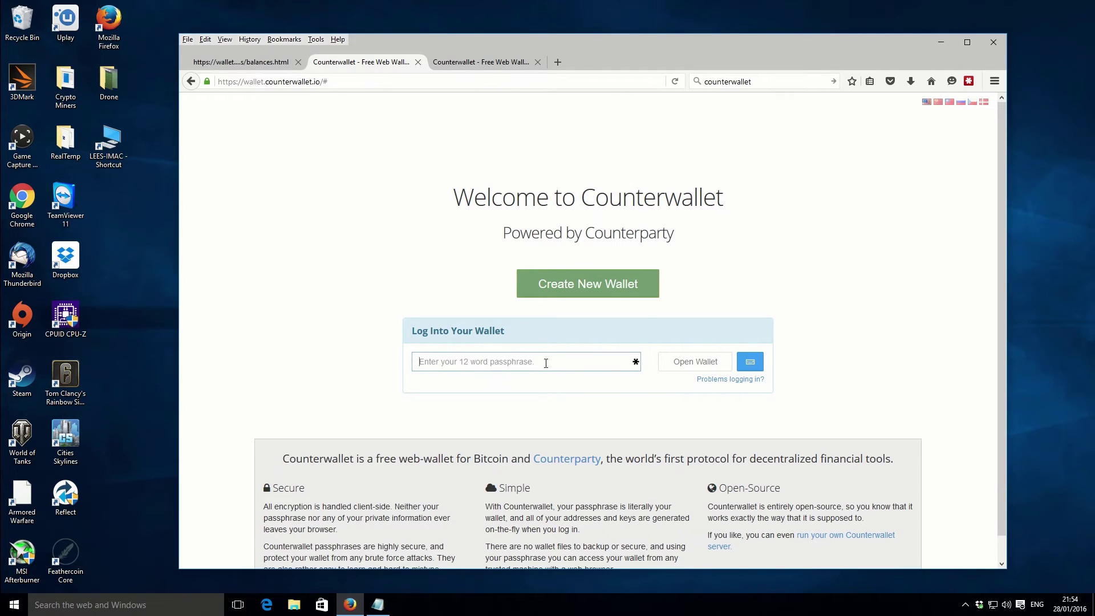
right_click(546, 364)
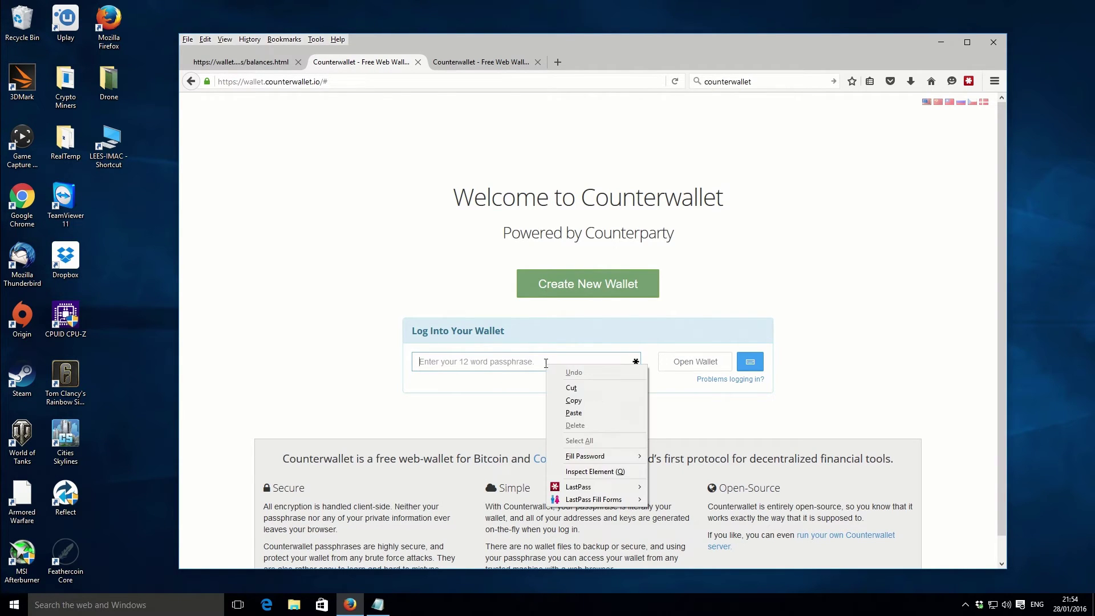
left_click(576, 412)
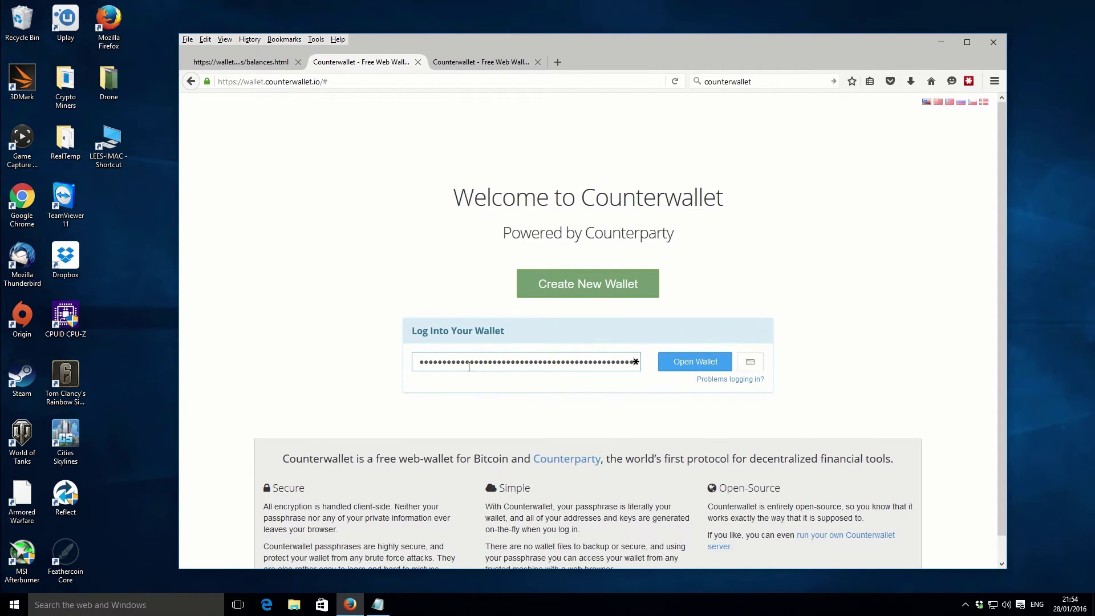
left_click(688, 363)
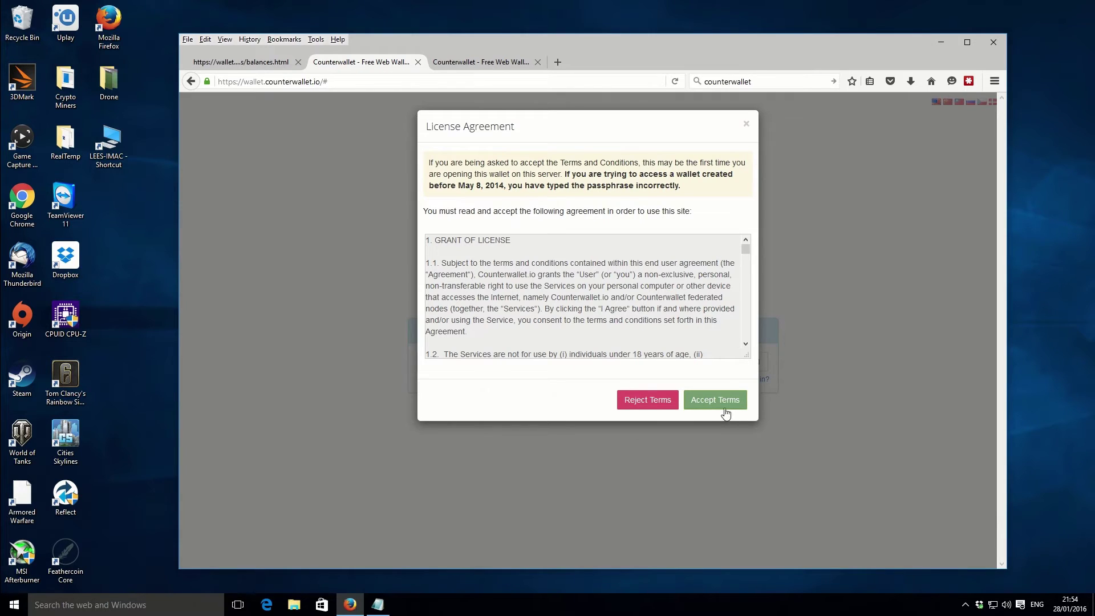
left_click(722, 403)
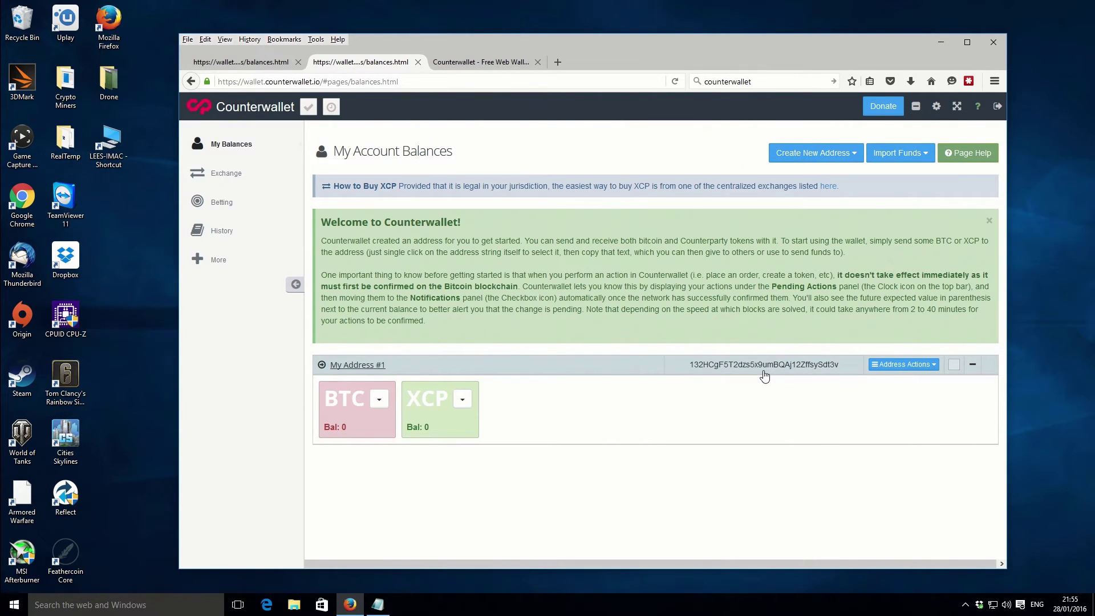
Drag across the My Address #1 header to bring up its Change Address Label dialog.
left_click_drag(685, 365, 799, 366)
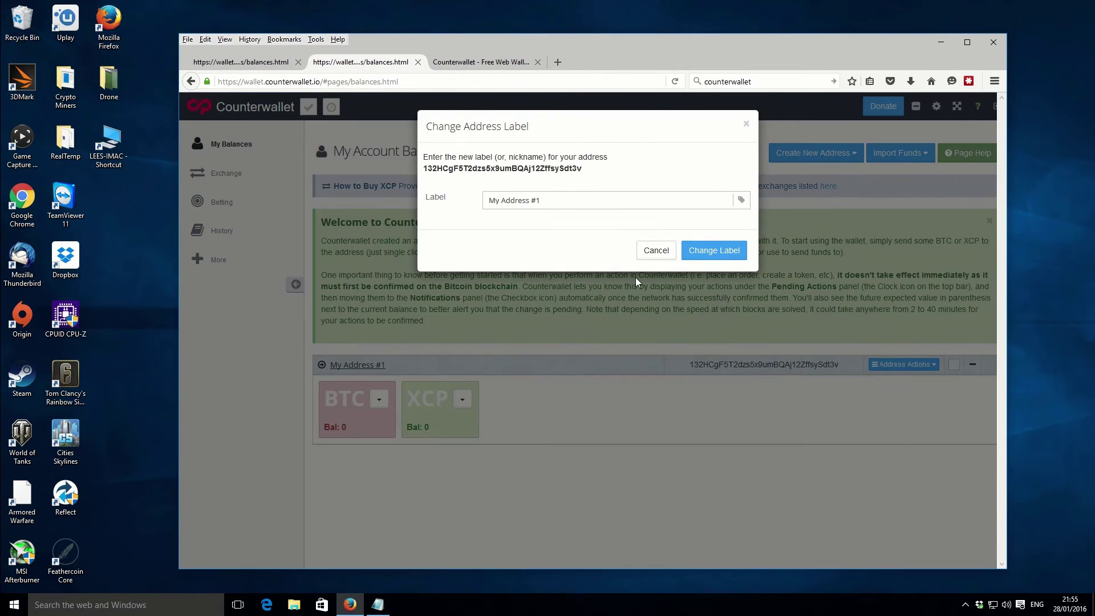
Copy the new wallet address and paste it on a new line below the passphrase in Notepad.
left_click(656, 251)
left_click(743, 364)
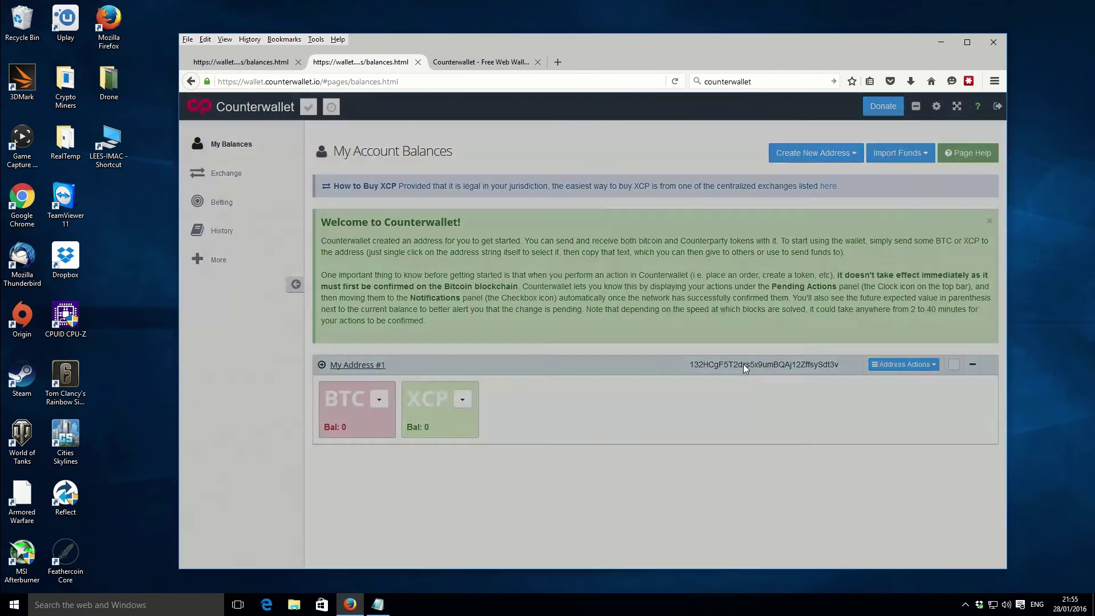
left_click_drag(583, 168, 424, 168)
right_click(448, 168)
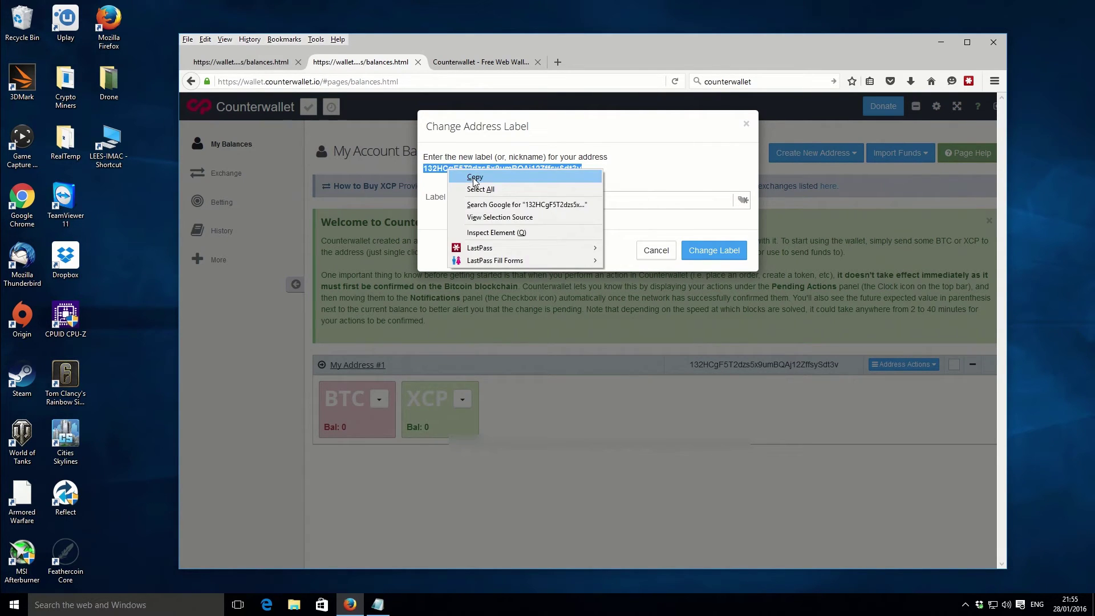
left_click(473, 178)
left_click(380, 605)
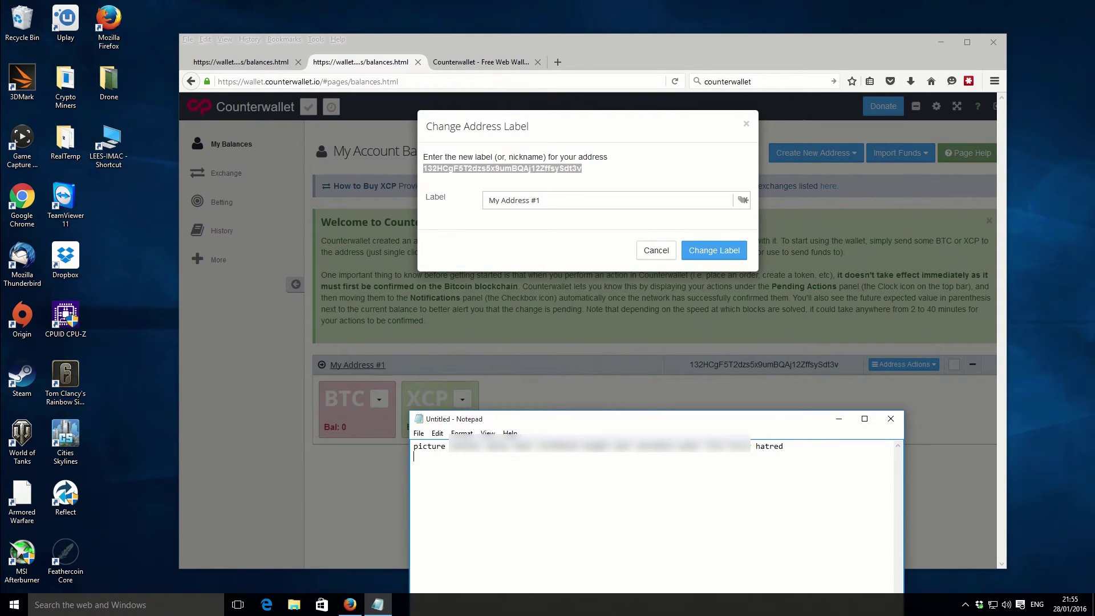
key("Return")
key("Return")
key("ctrl+v")
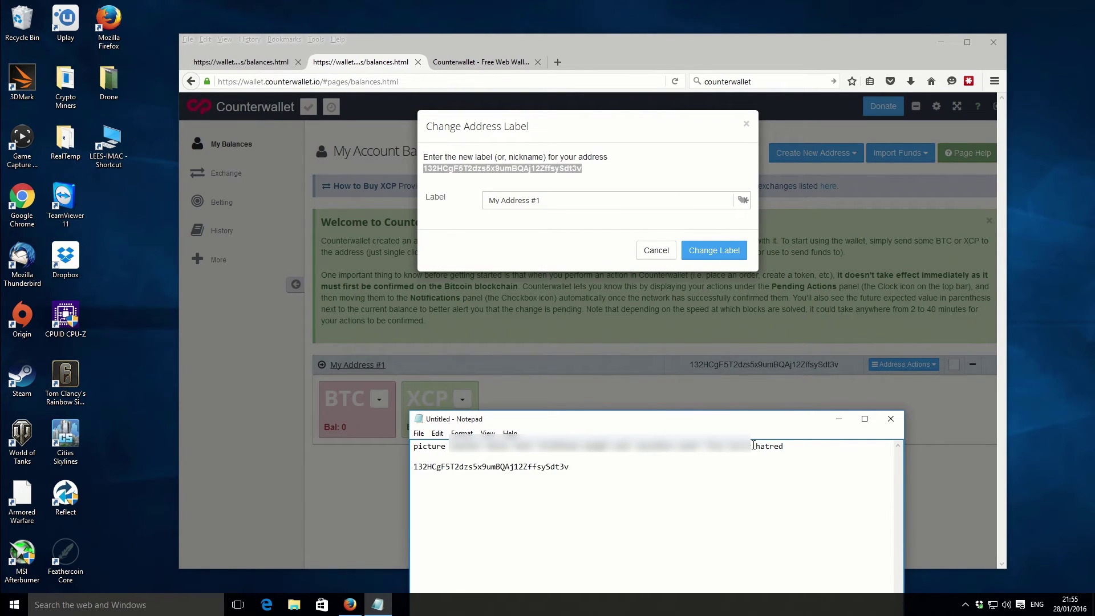
Save the notes as counterwallet2.txt and close Notepad.
left_click(418, 433)
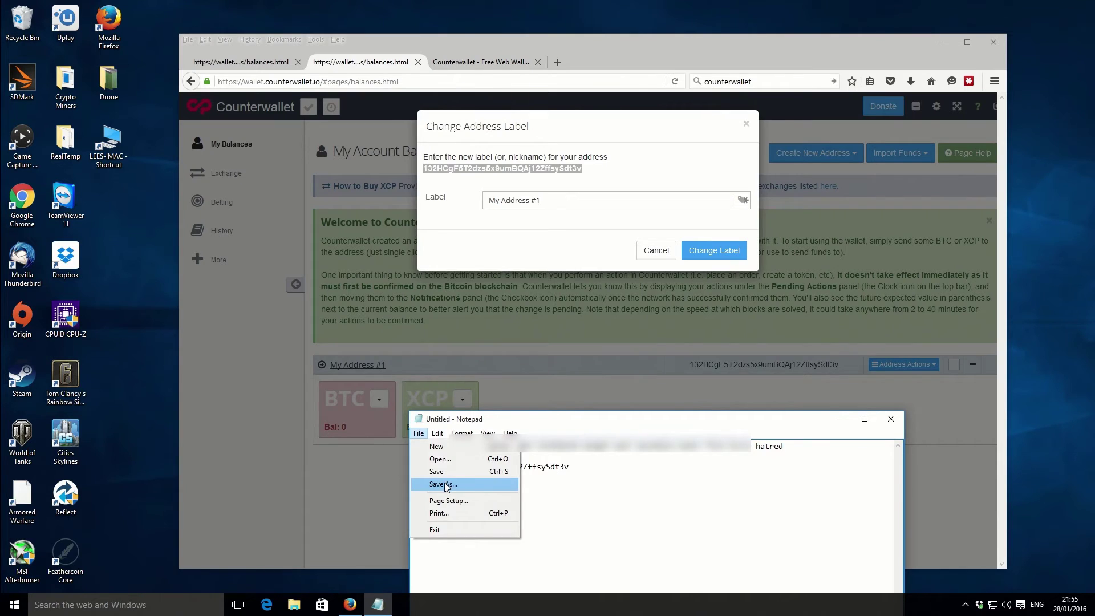
left_click(444, 484)
key("BackSpace")
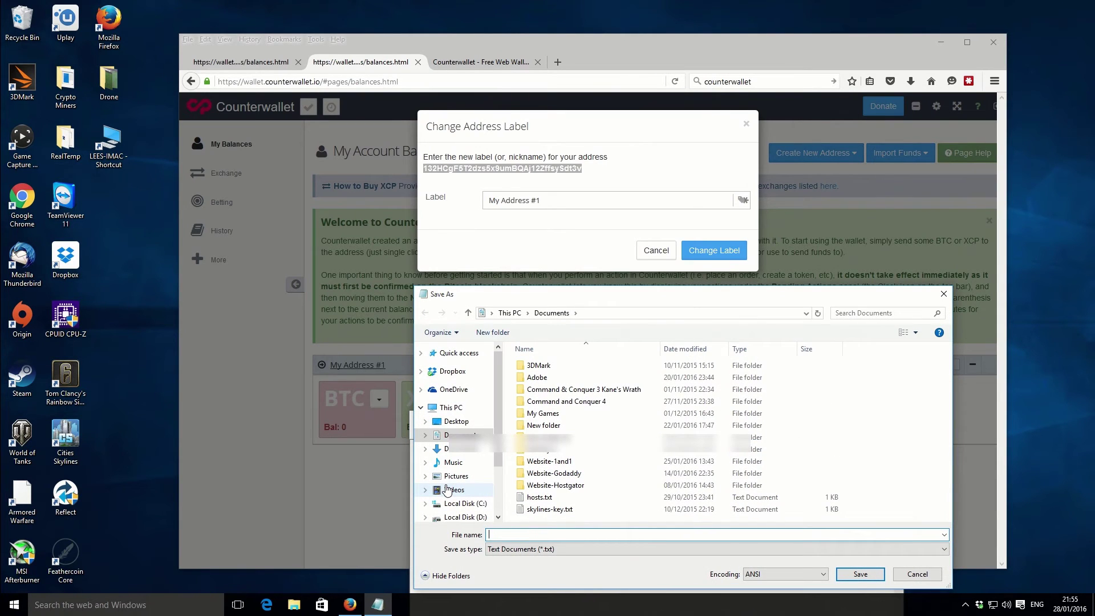
type("counterwallet2")
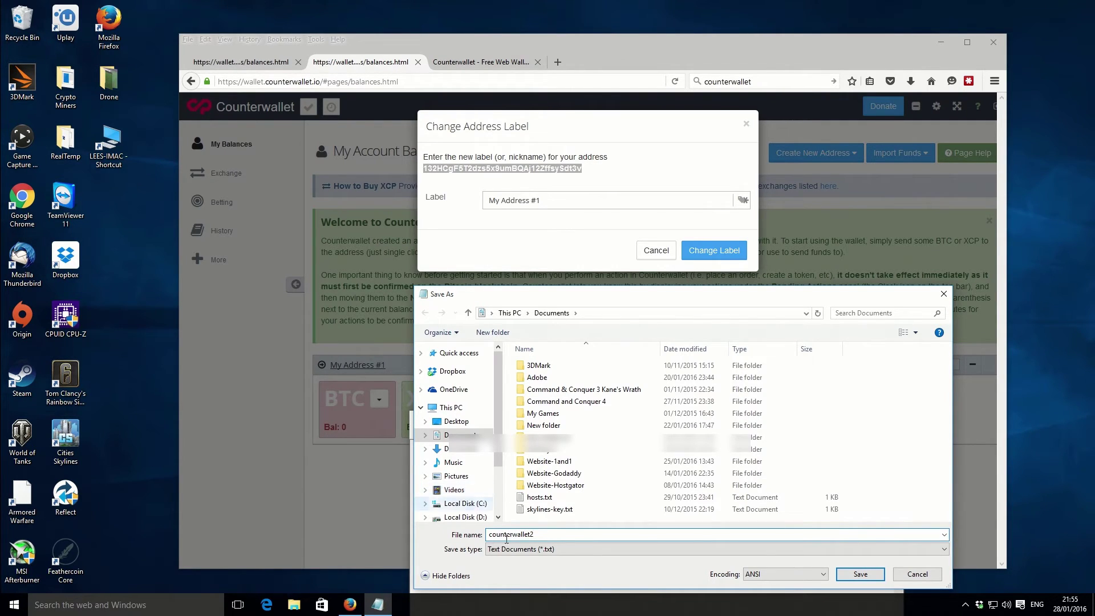
left_click(858, 577)
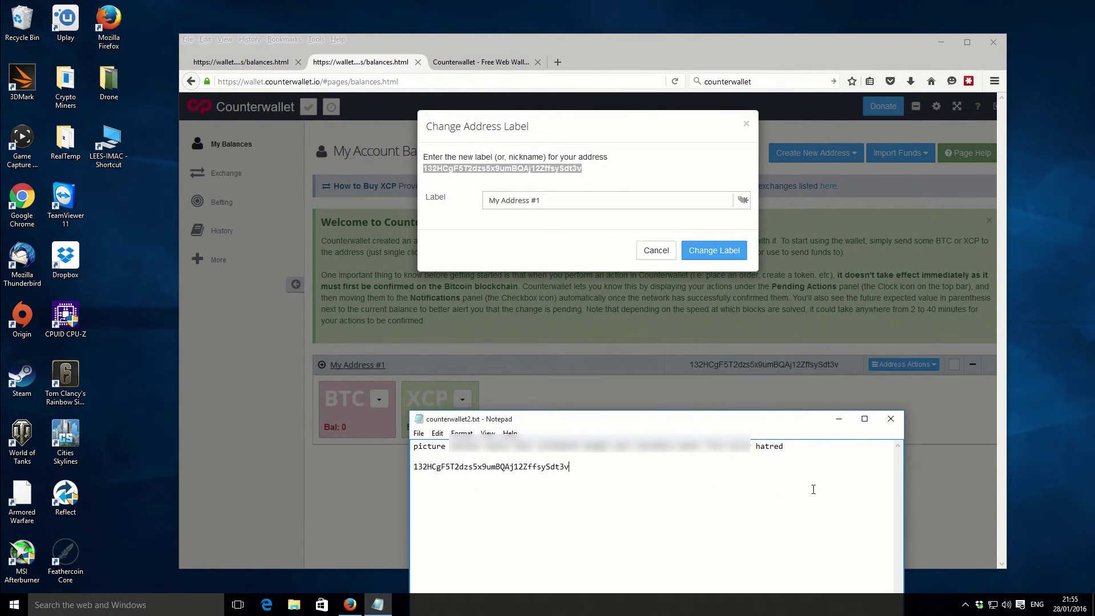
left_click(891, 418)
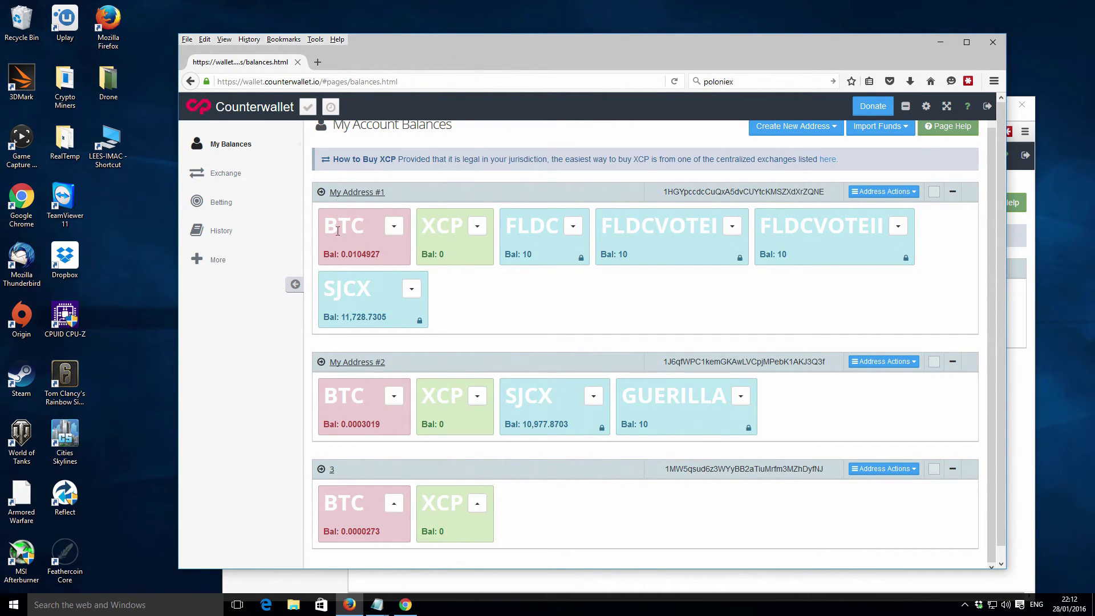
left_click_drag(325, 227, 361, 229)
left_click(483, 309)
left_click_drag(328, 291, 366, 289)
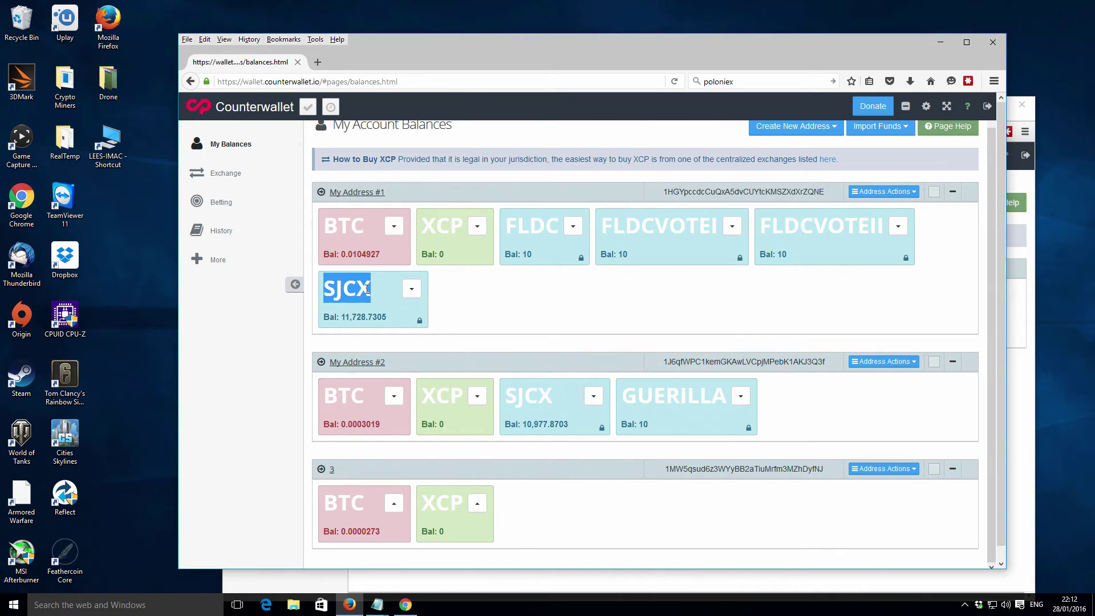
left_click(602, 315)
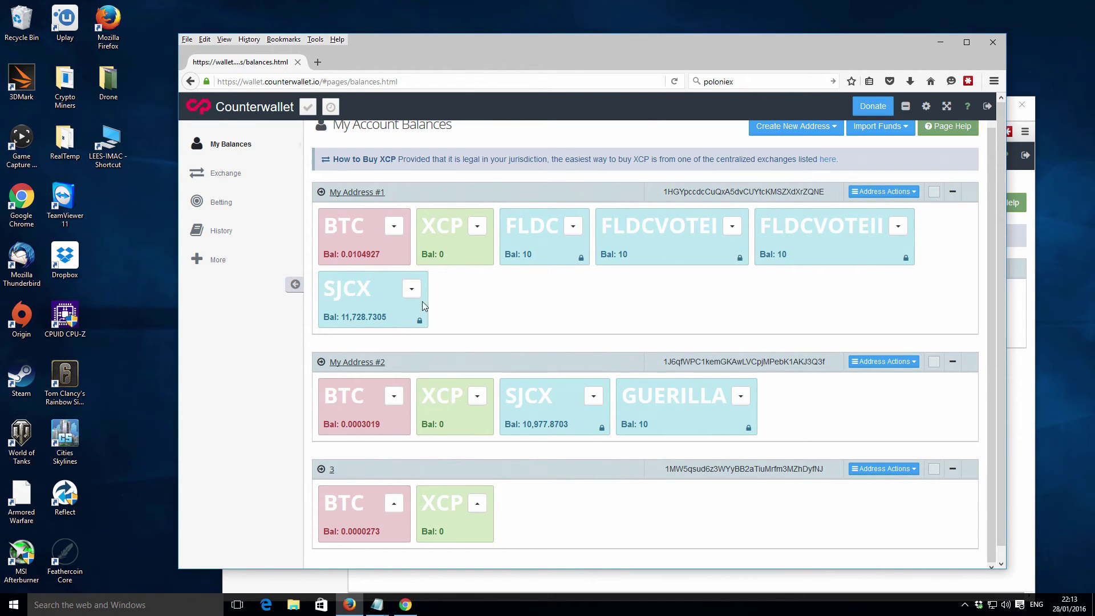
left_click_drag(327, 289, 373, 290)
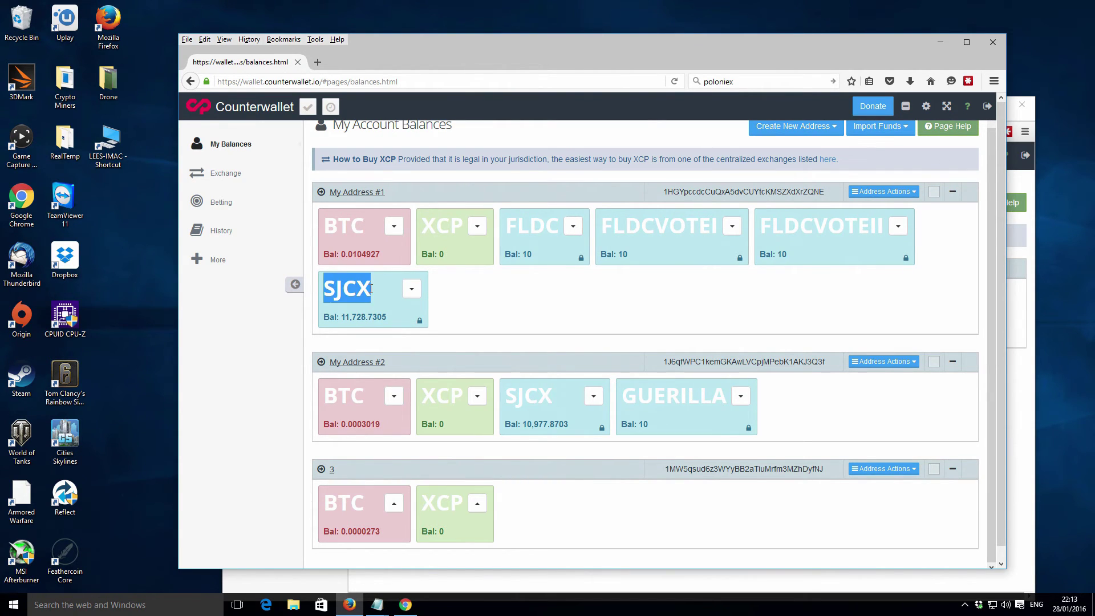
left_click(413, 300)
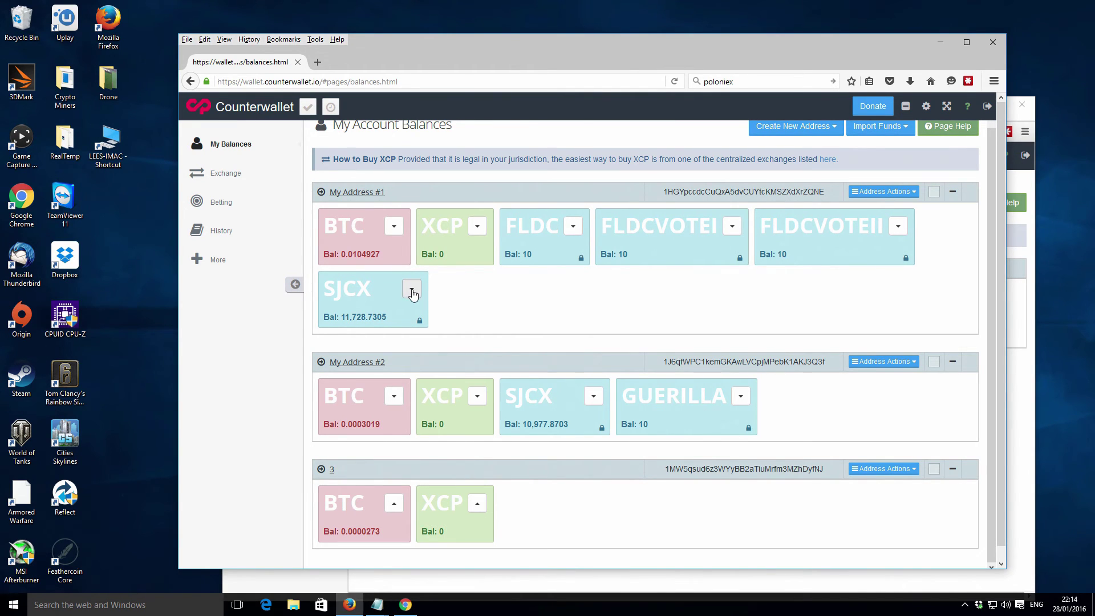
Send 10 SJCX from My Address #1 to the pasted recipient Bitcoin address.
left_click(412, 292)
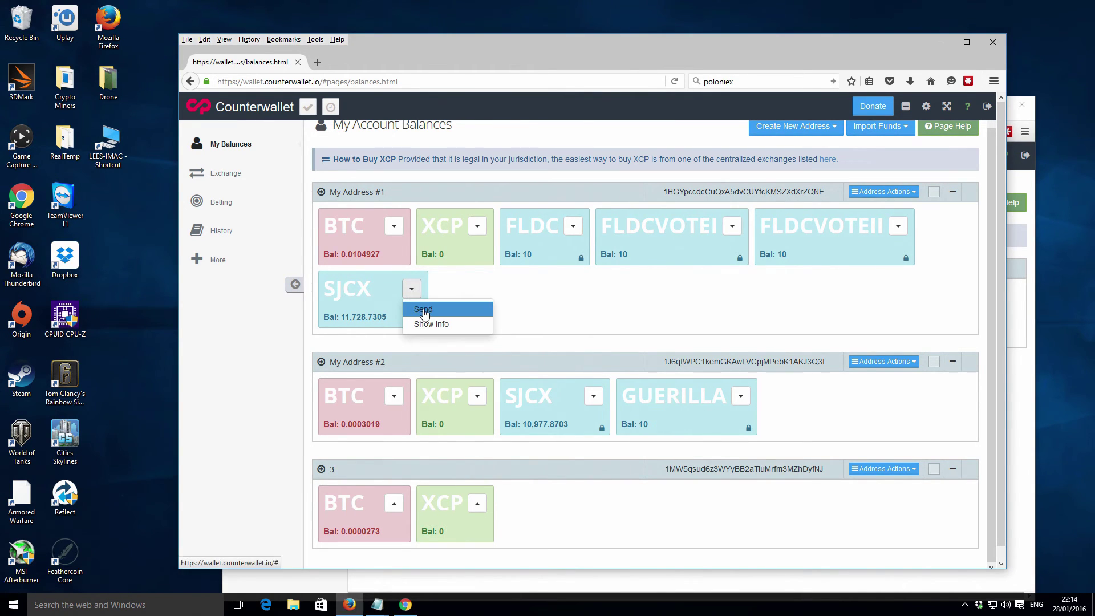
left_click(423, 309)
left_click(509, 223)
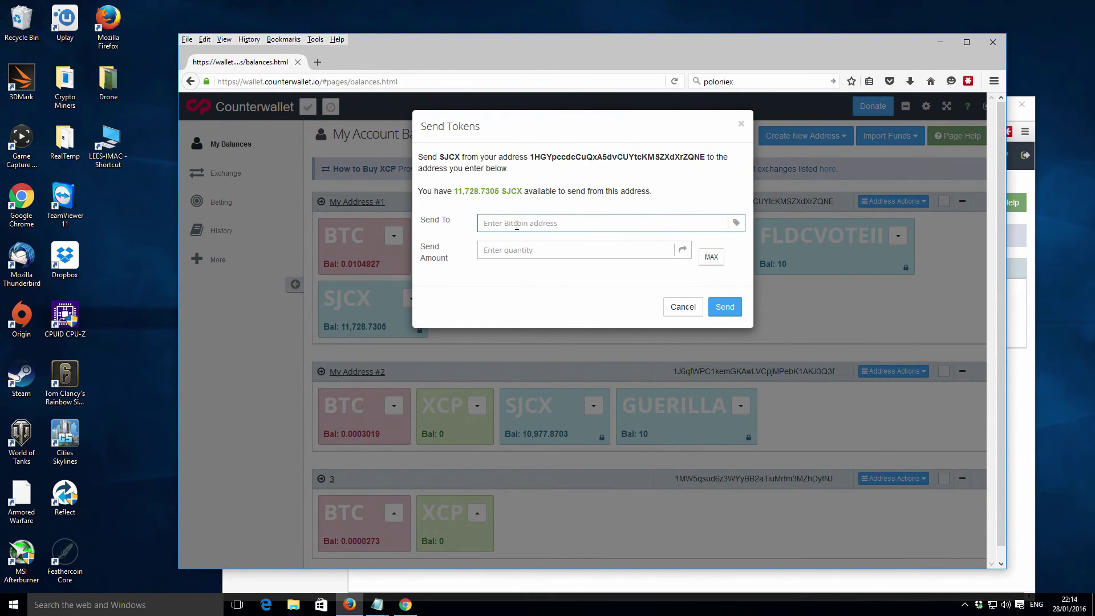
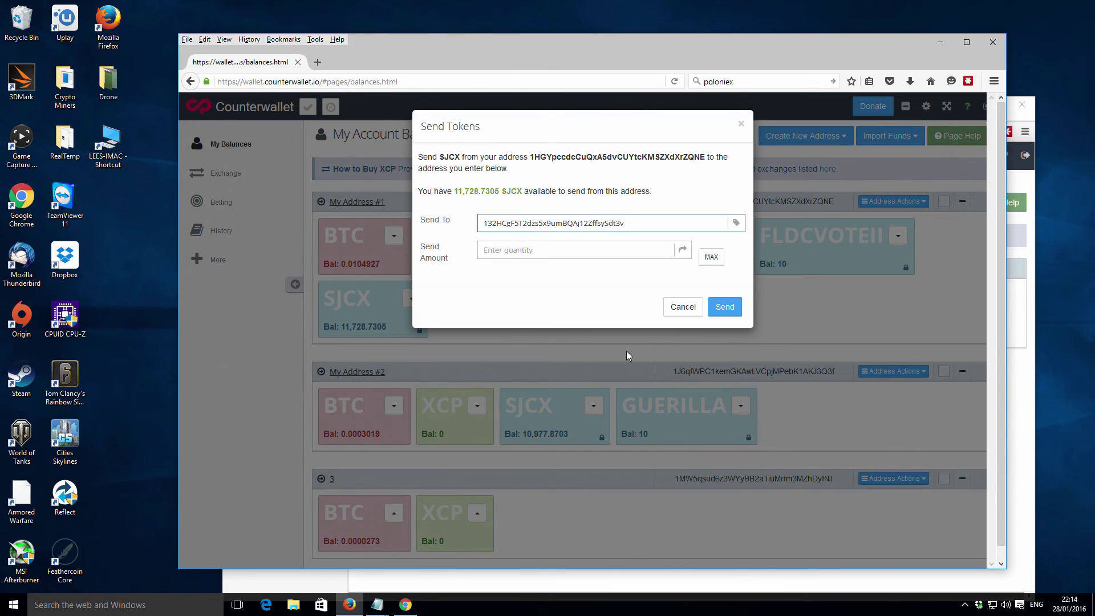
left_click(525, 250)
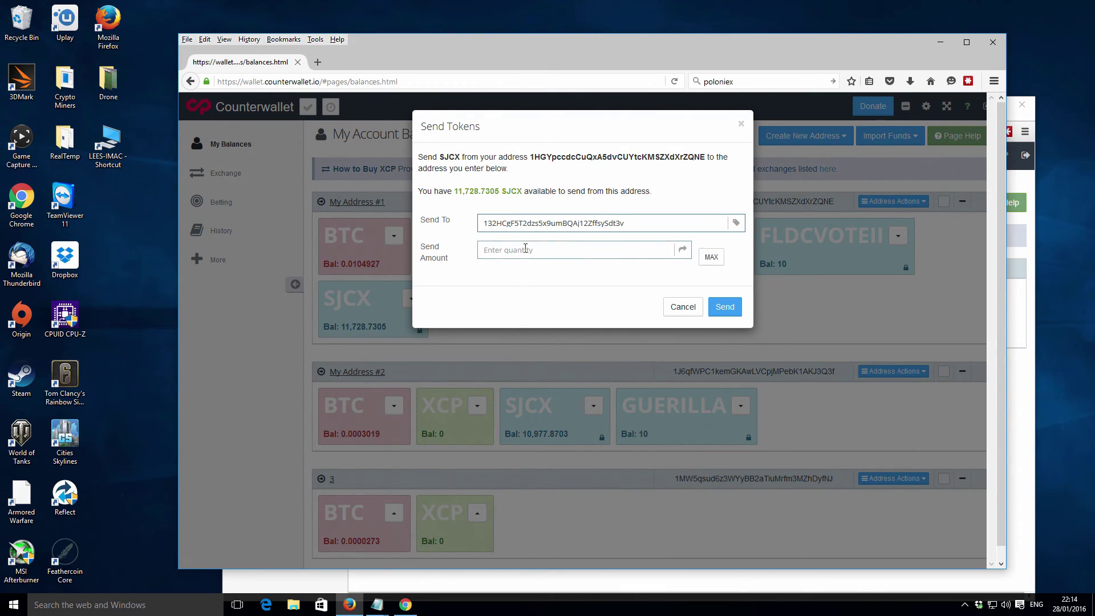
left_click(525, 249)
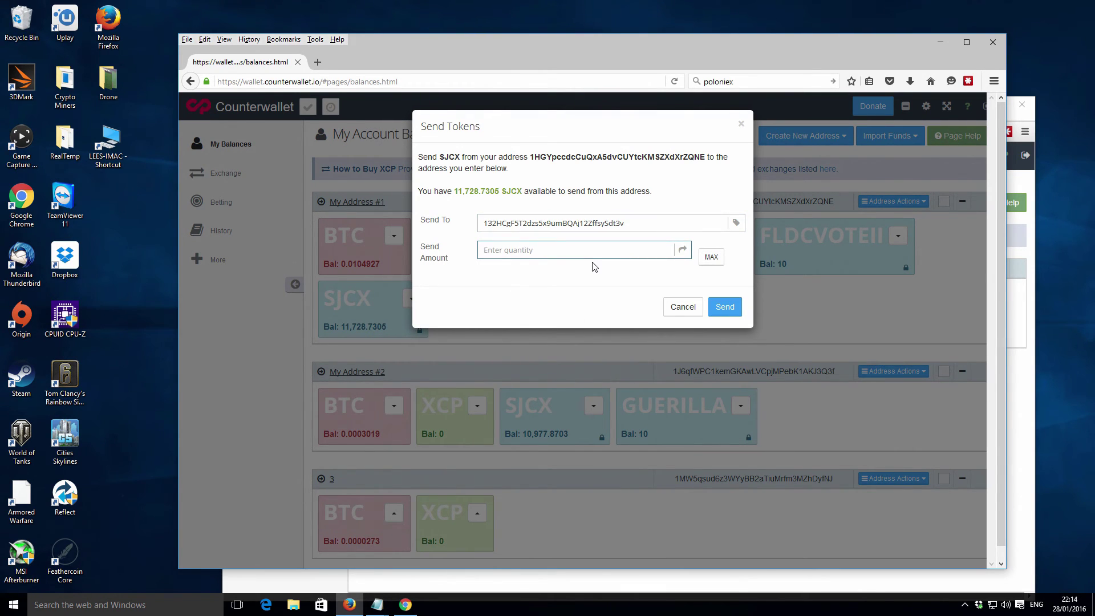
type("10")
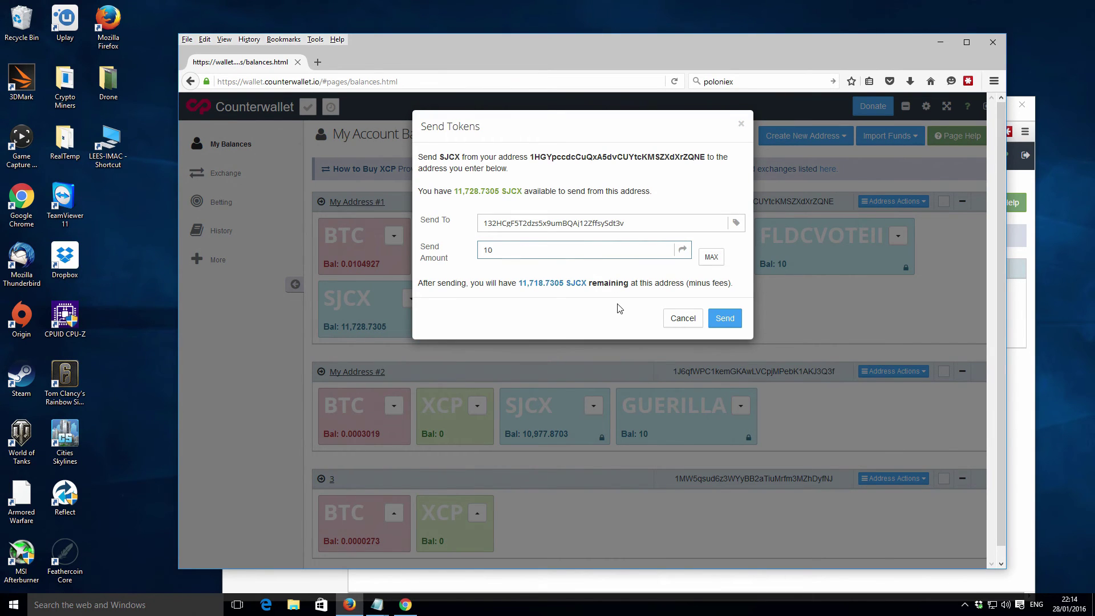
left_click(620, 309)
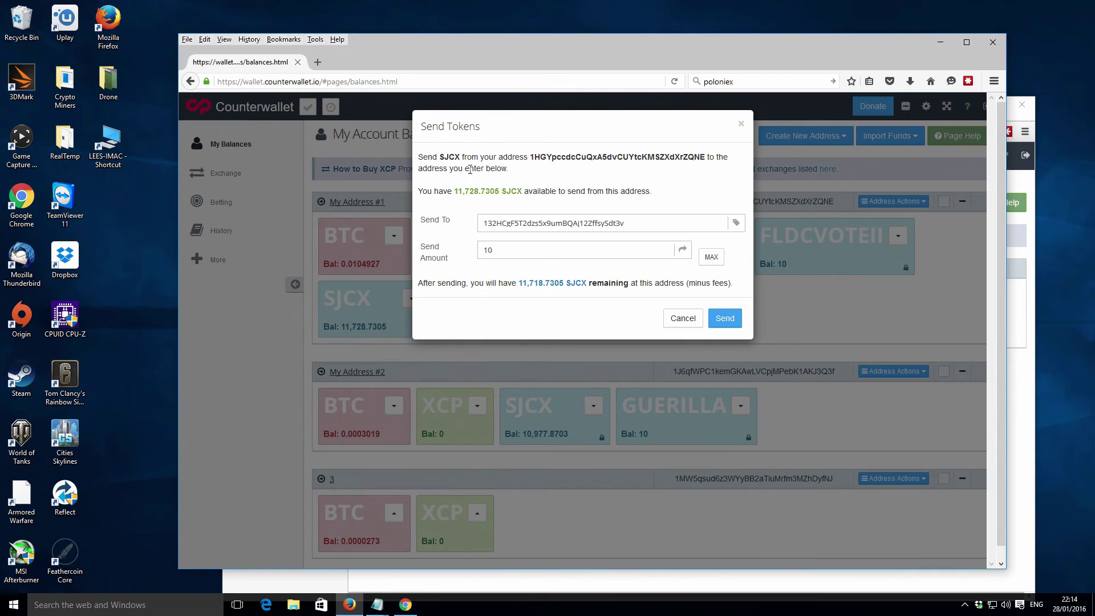
left_click(498, 248)
left_click(724, 318)
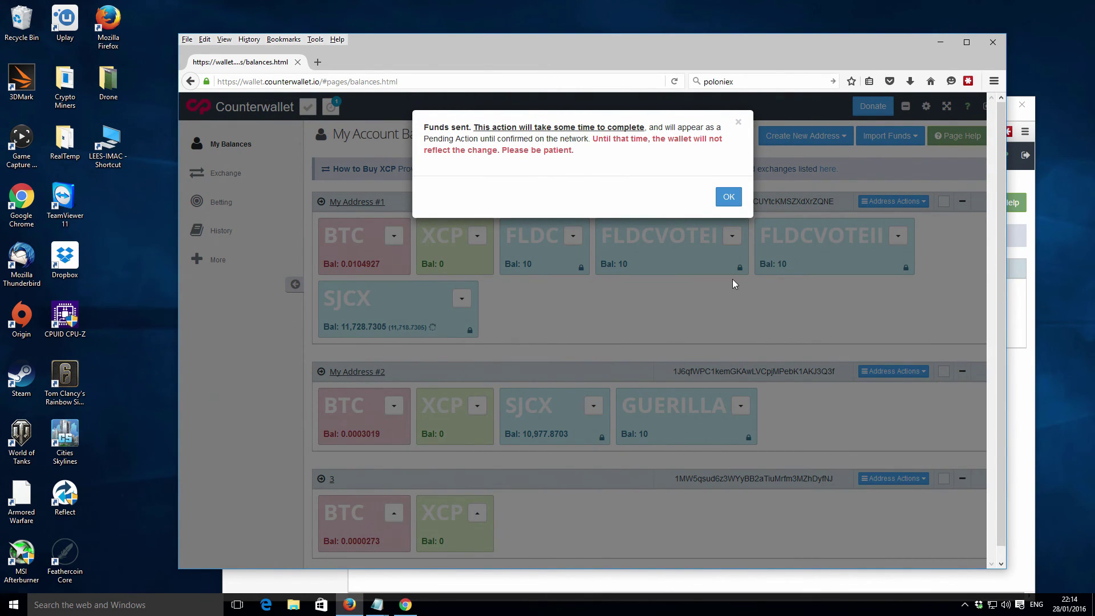
Dismiss the funds-sent notice and bring forward the receiving wallet's browser window.
left_click(725, 200)
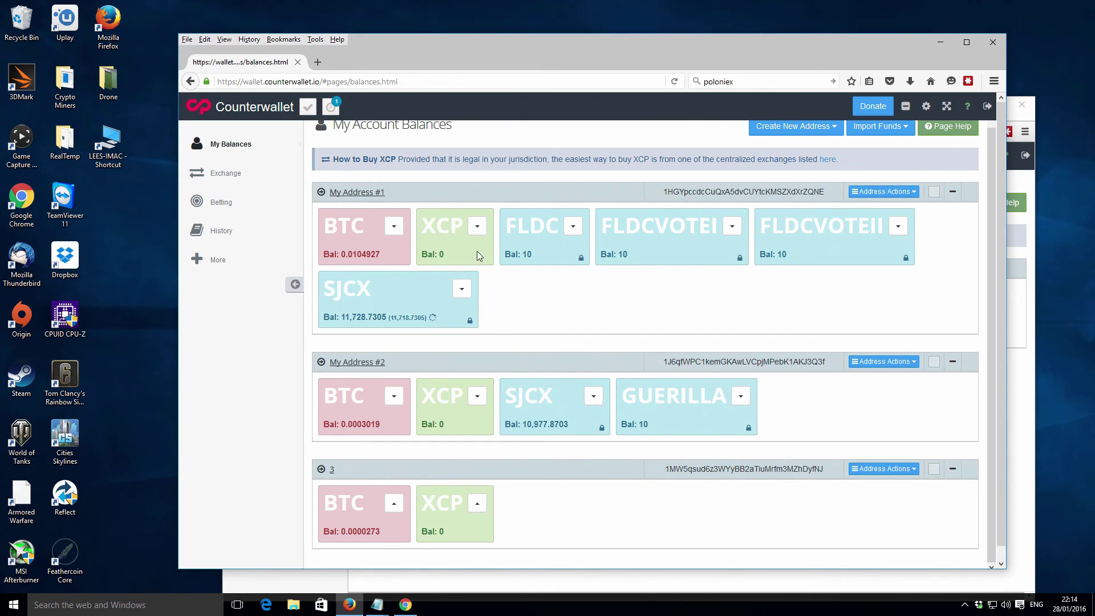
left_click(405, 607)
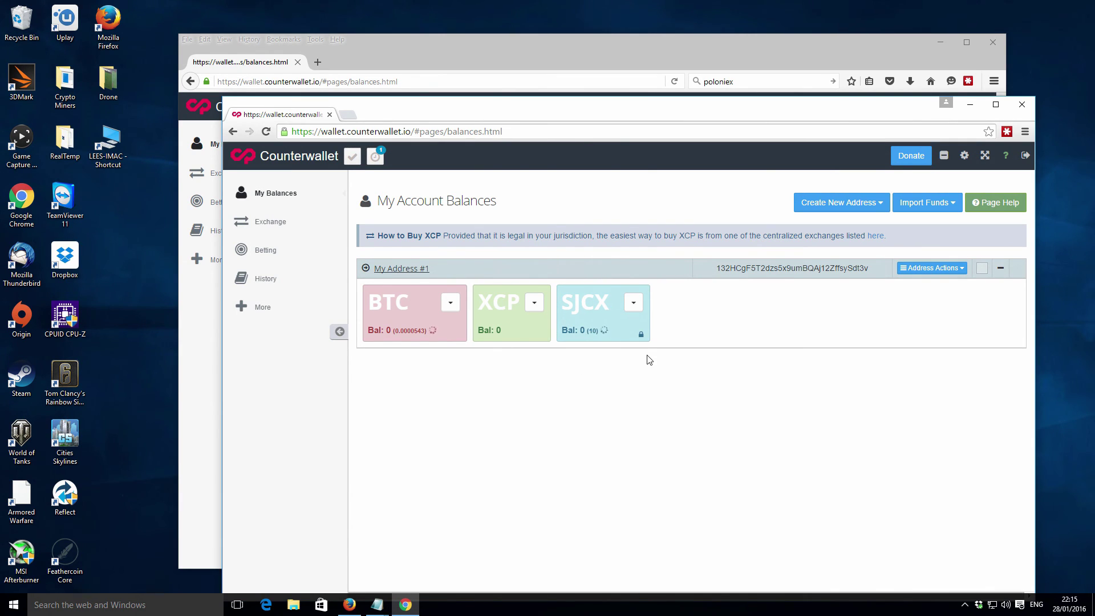
left_click(634, 303)
left_click(671, 311)
left_click(634, 303)
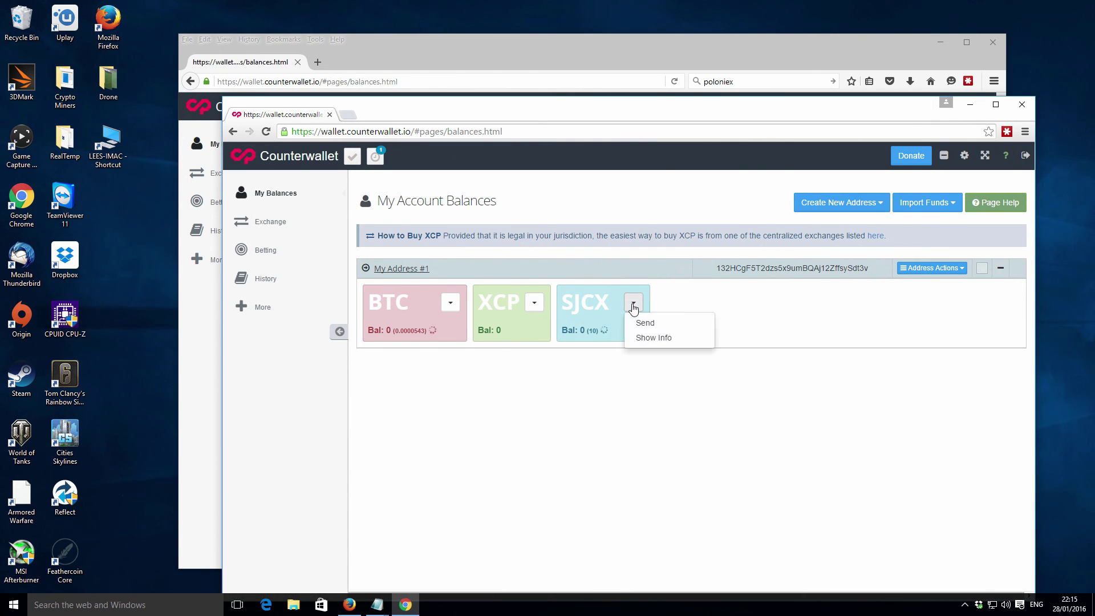
left_click(645, 323)
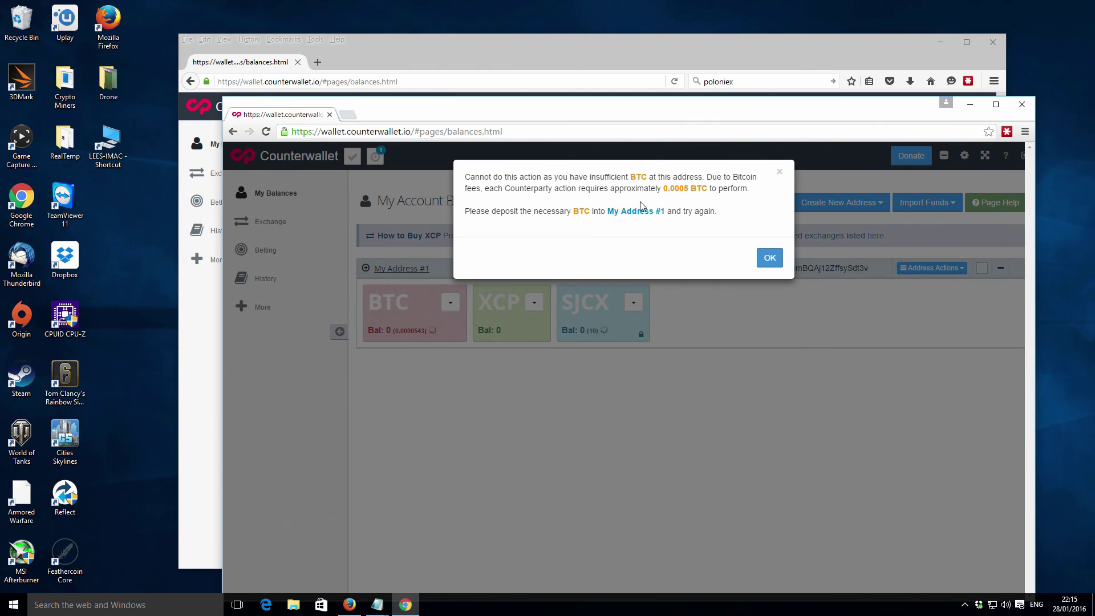
left_click(780, 172)
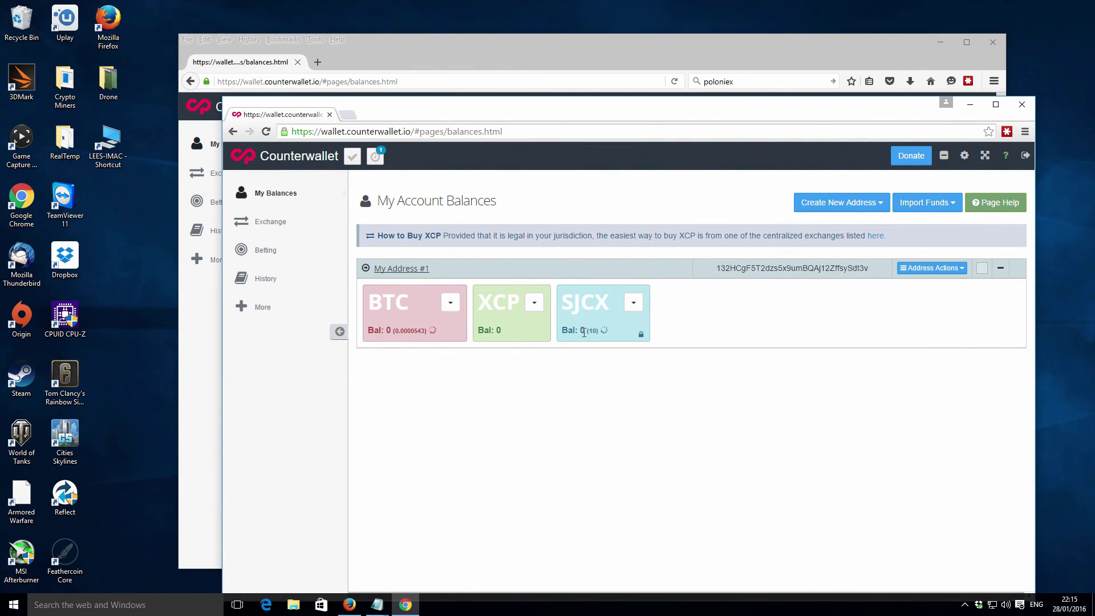
left_click(633, 307)
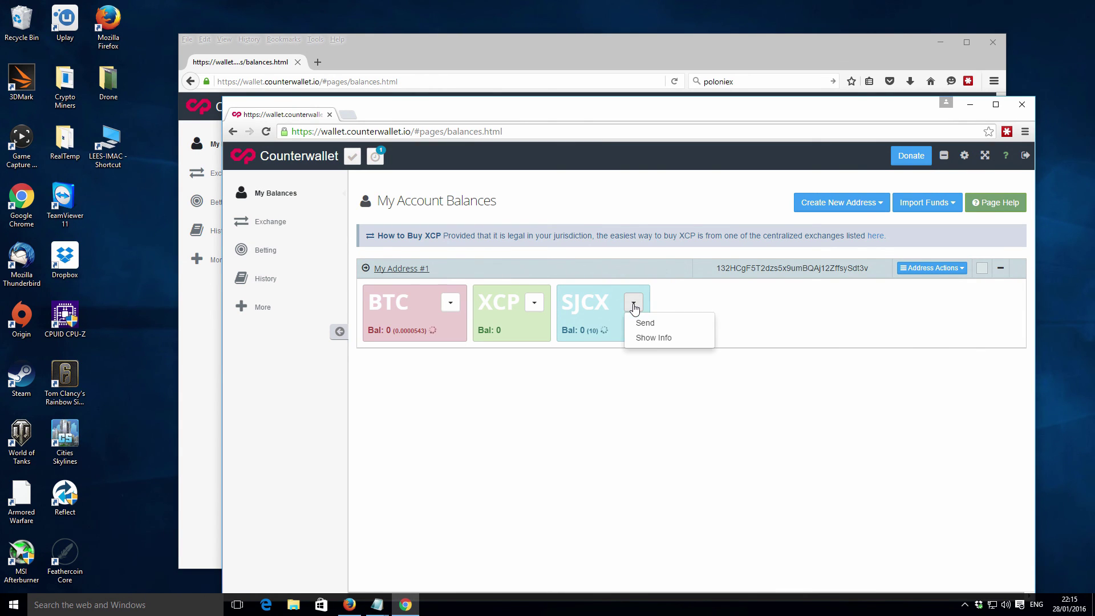
left_click(638, 319)
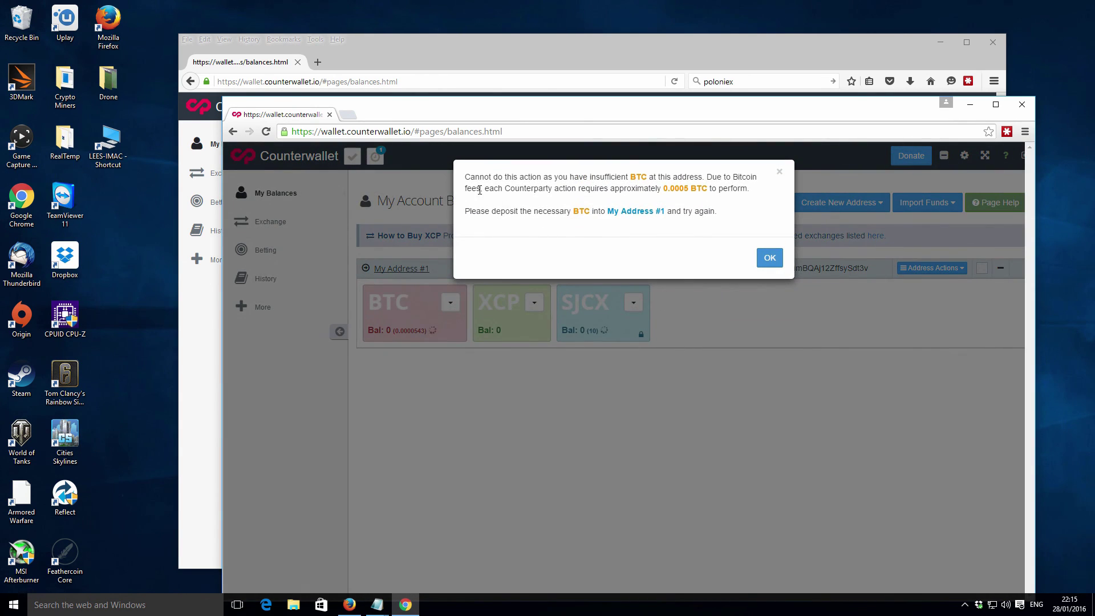
left_click_drag(662, 188, 707, 190)
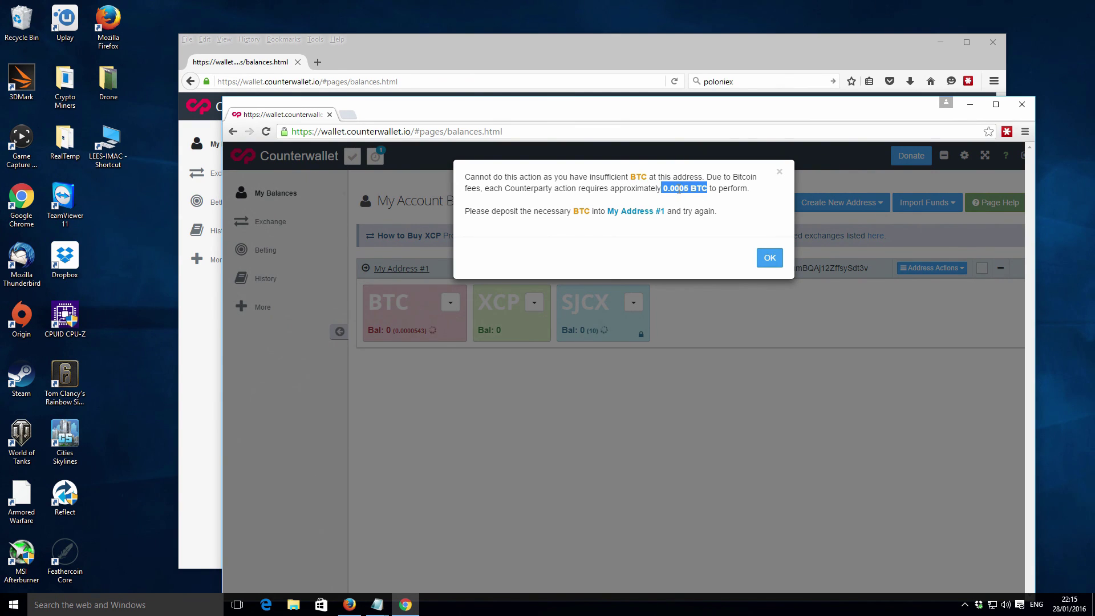
left_click(729, 212)
left_click_drag(663, 188, 689, 188)
left_click(688, 190)
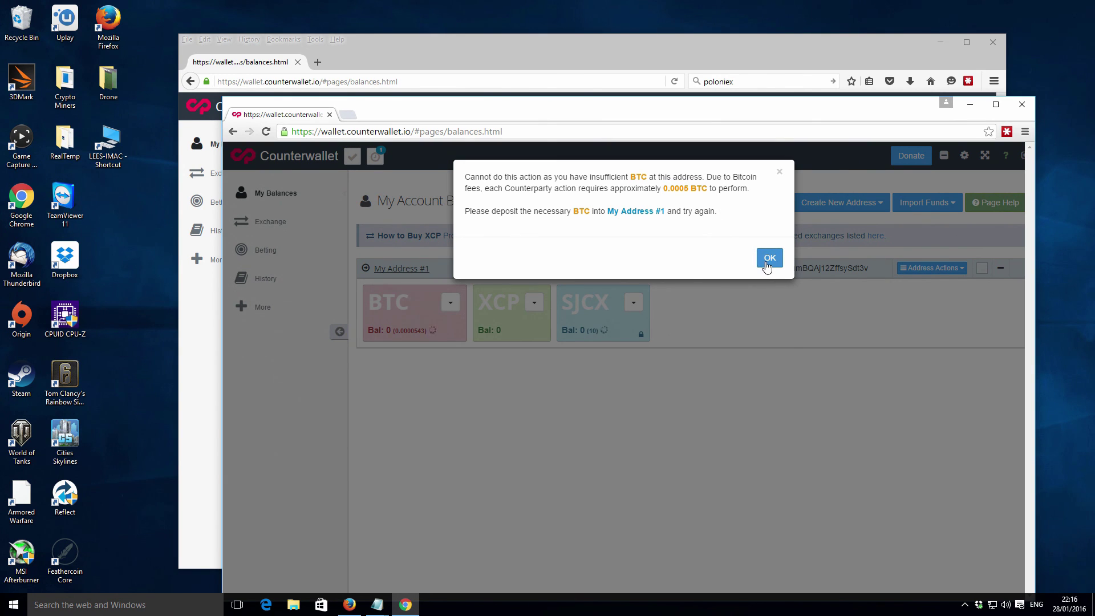
left_click(770, 259)
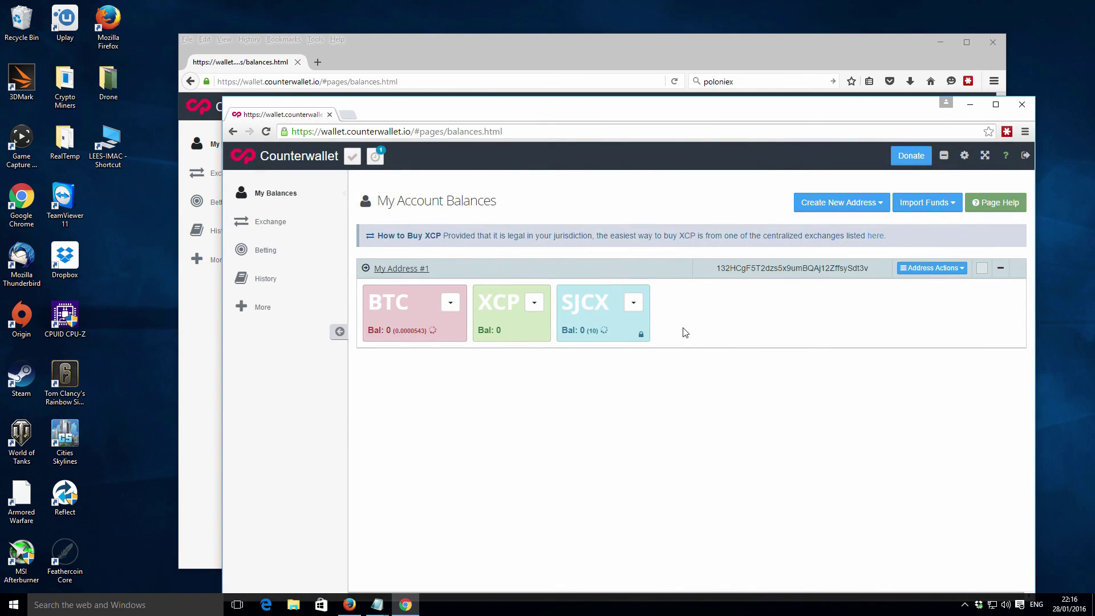